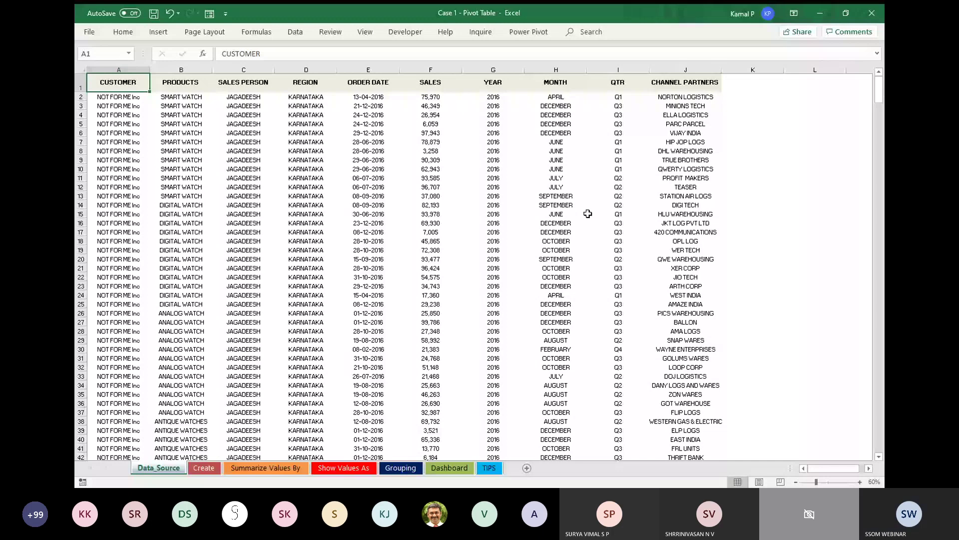
- Convert the whole data range A1:J577 on the Data_Source sheet into a table with headers
key("ctrl+shift+End")
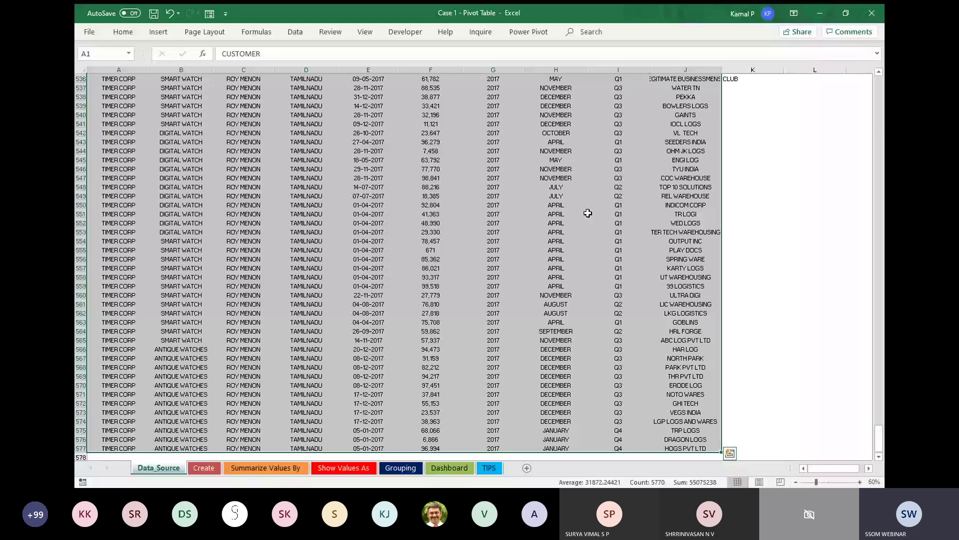
key("alt+Tab")
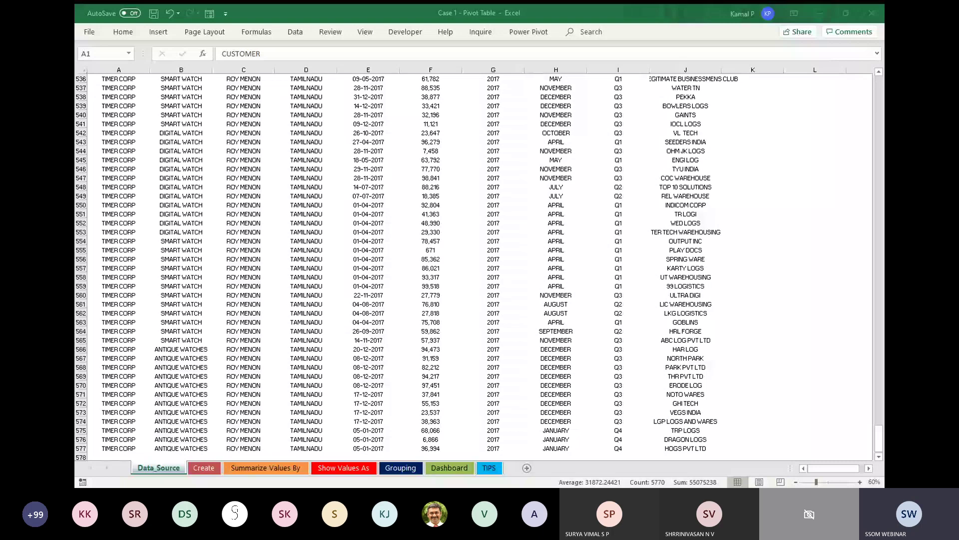
key("alt+Tab")
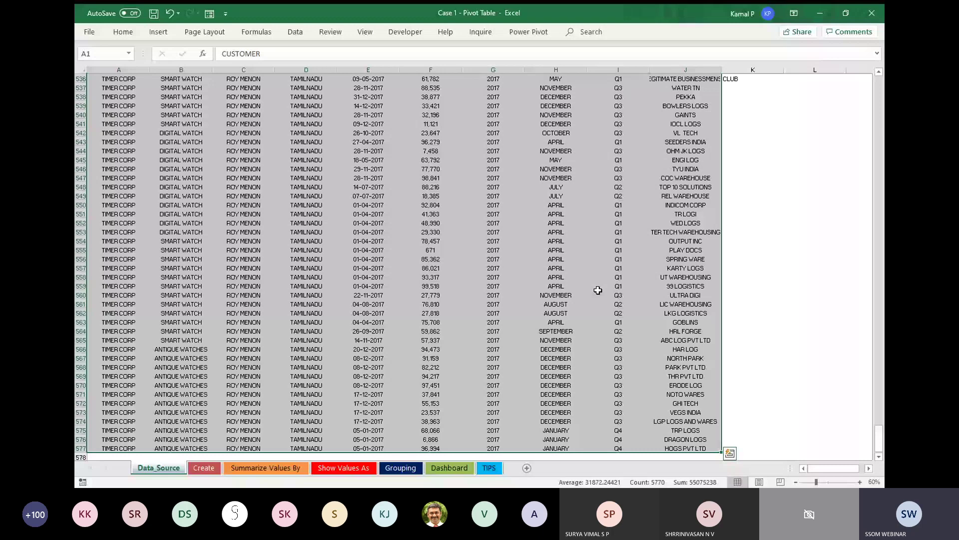
key("ctrl+t")
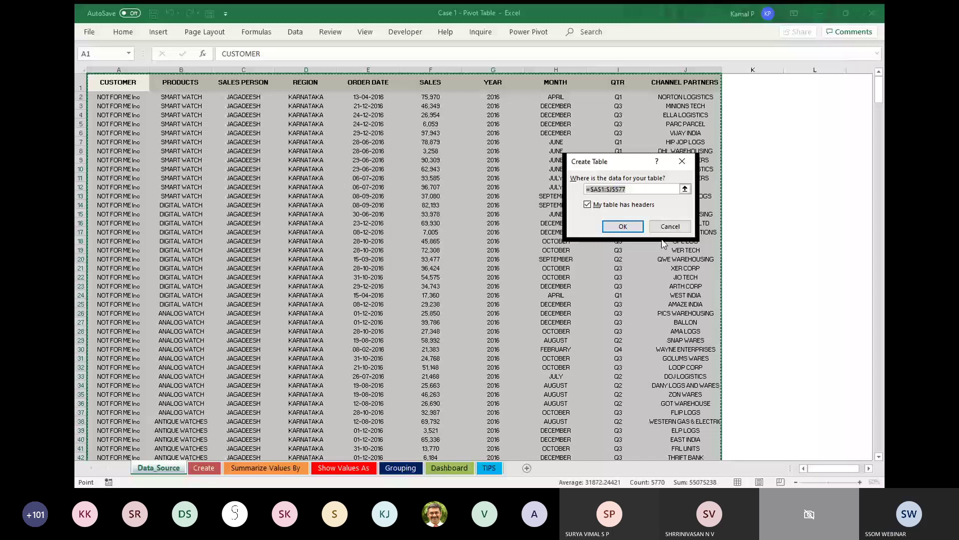
left_click_drag(615, 161, 479, 155)
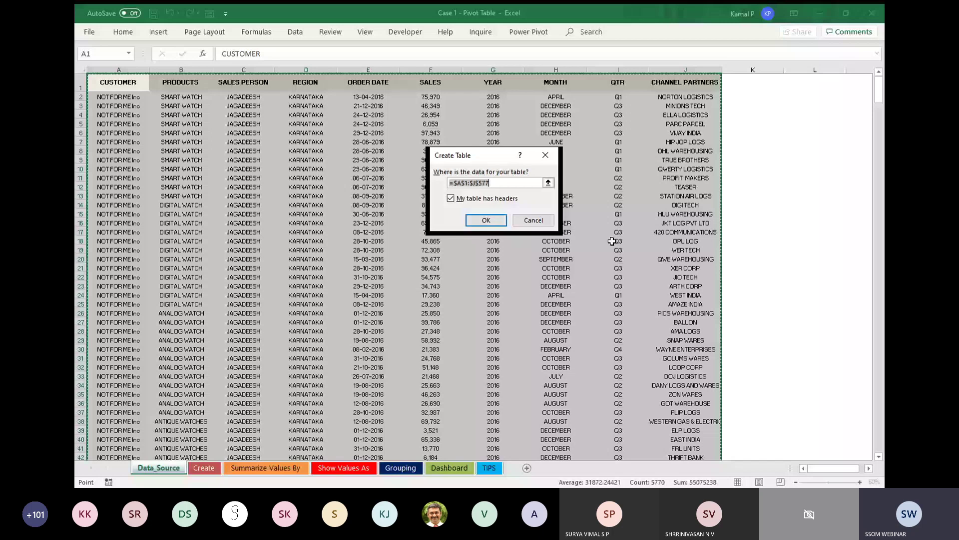
left_click(500, 223)
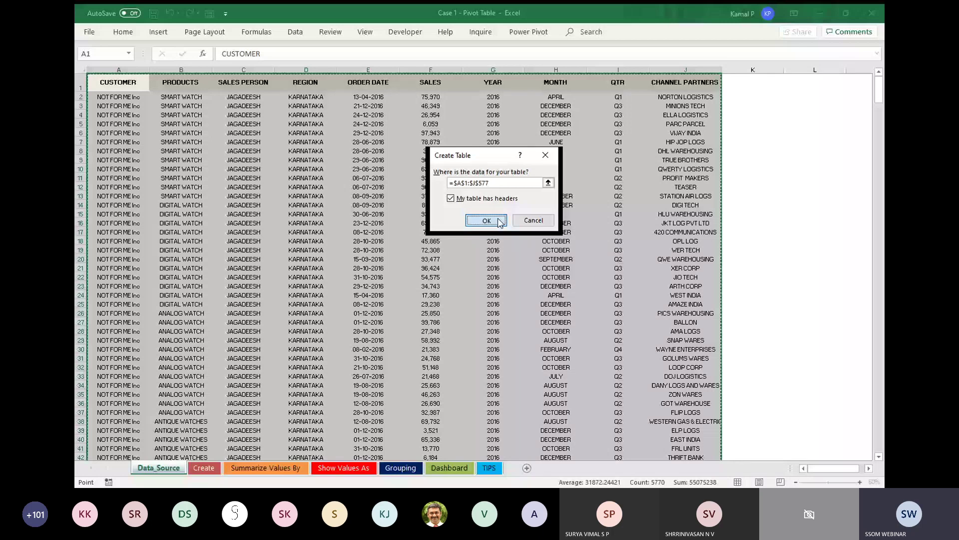
left_click(499, 223)
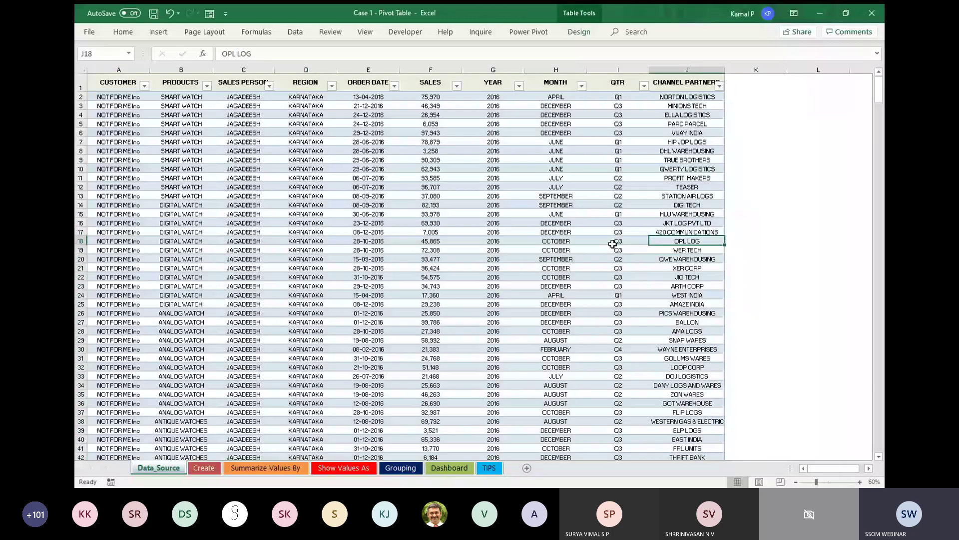
- Fit the Channel Partners column width to its contents and expand the collapsed ribbon
double_click(725, 69)
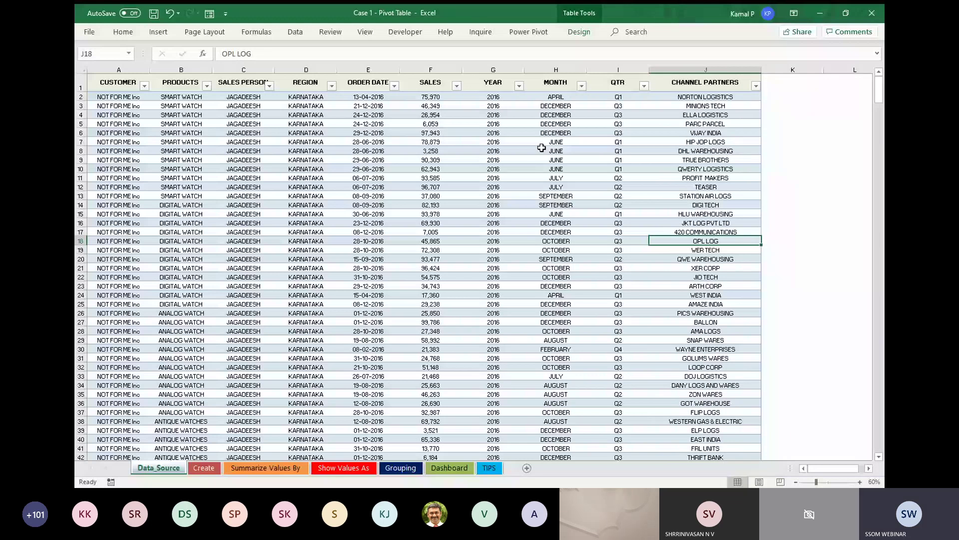
left_click(618, 151)
key("ctrl+F1")
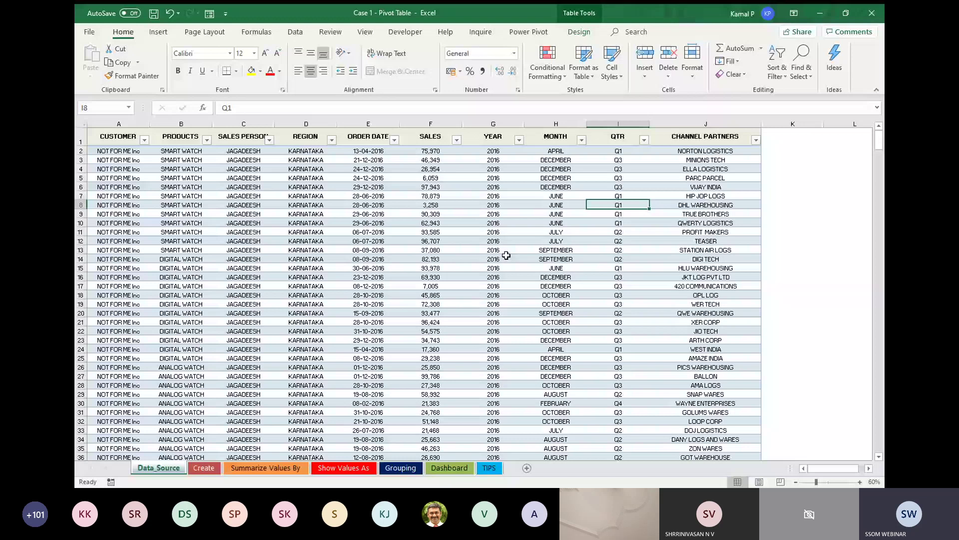
left_click(555, 241)
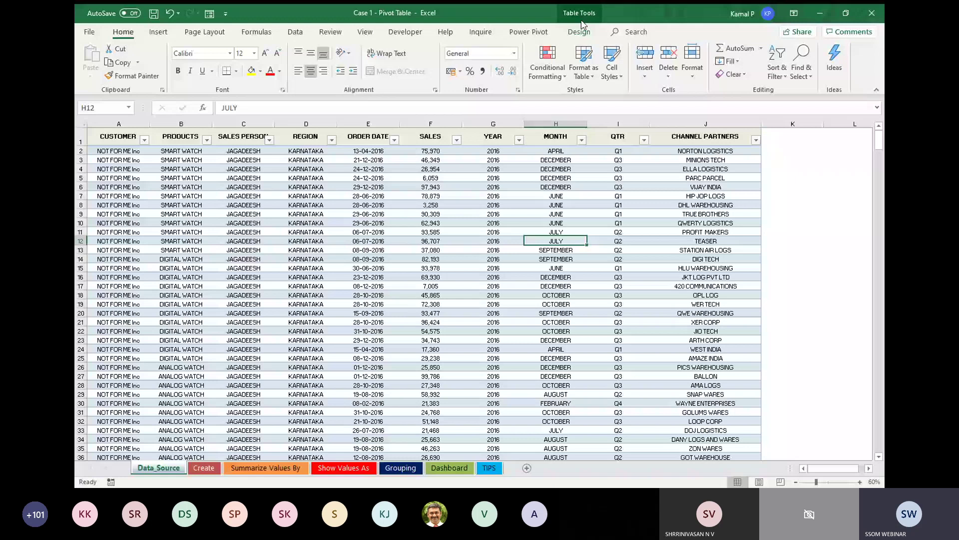
- Rename the new table as Data
left_click(580, 31)
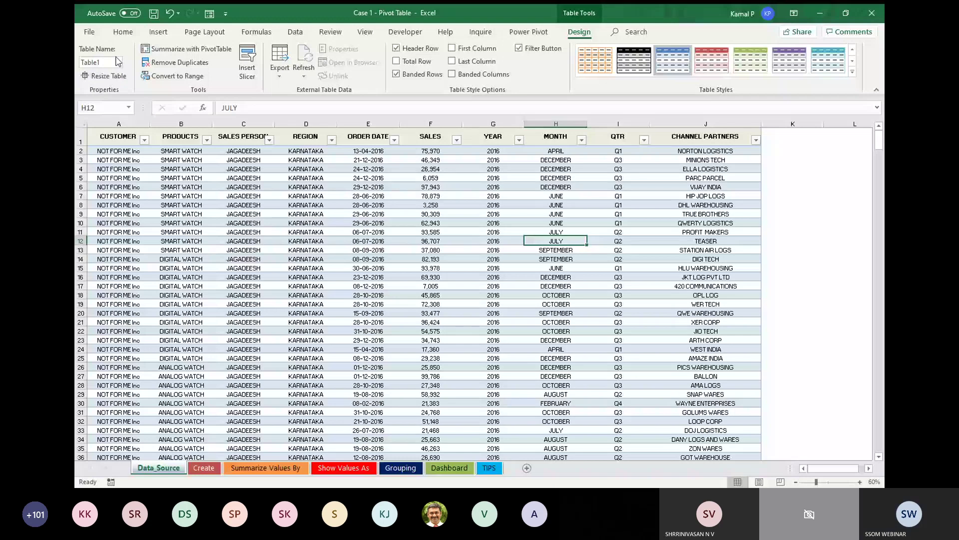
left_click(111, 63)
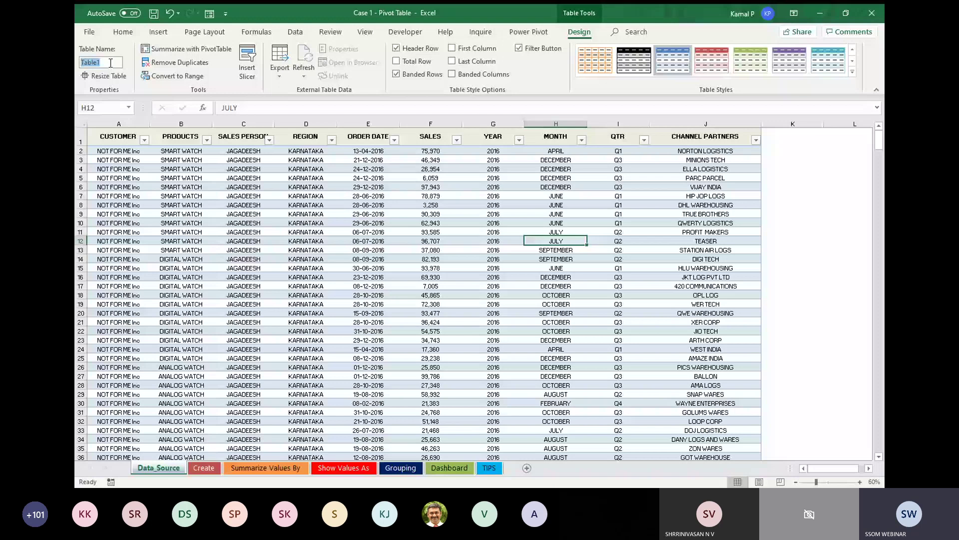
left_click(284, 219)
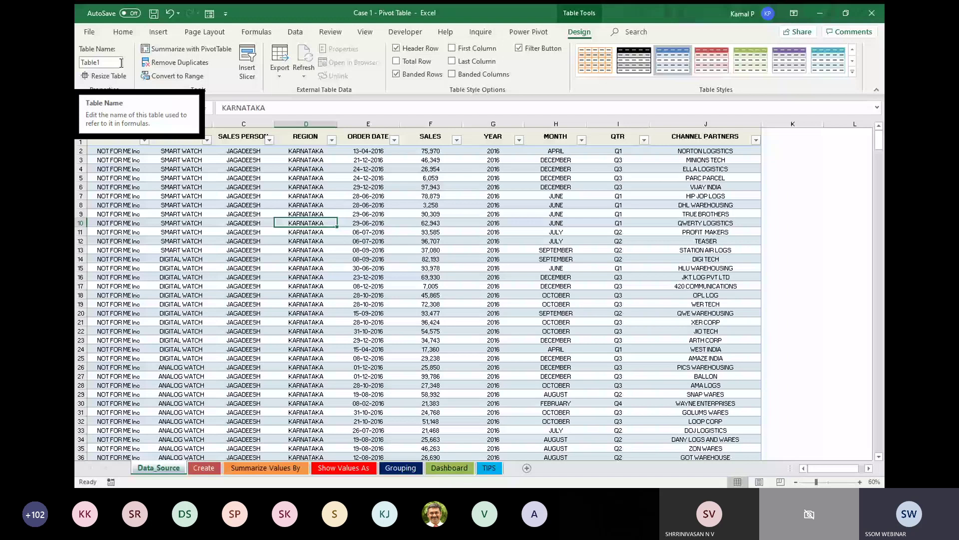
left_click(430, 232)
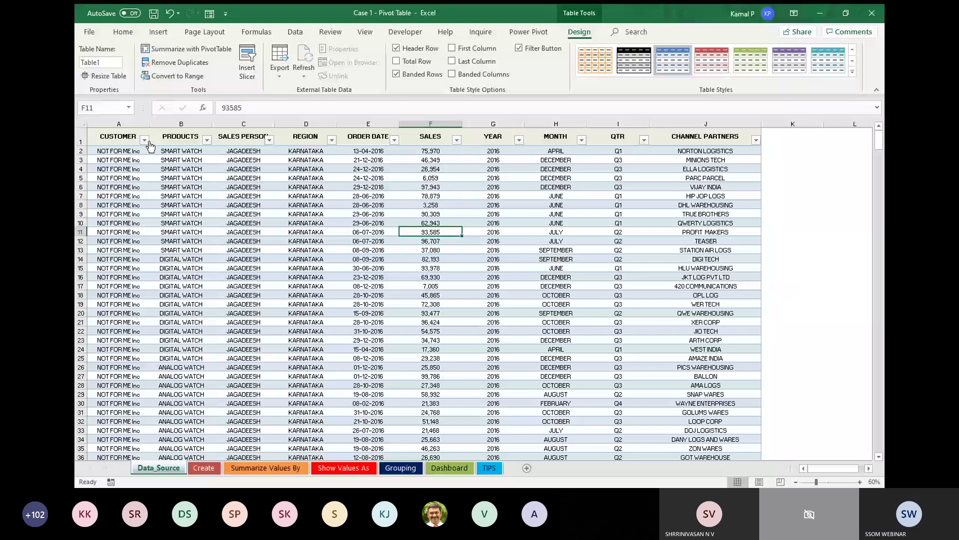
left_click(103, 62)
type("Data")
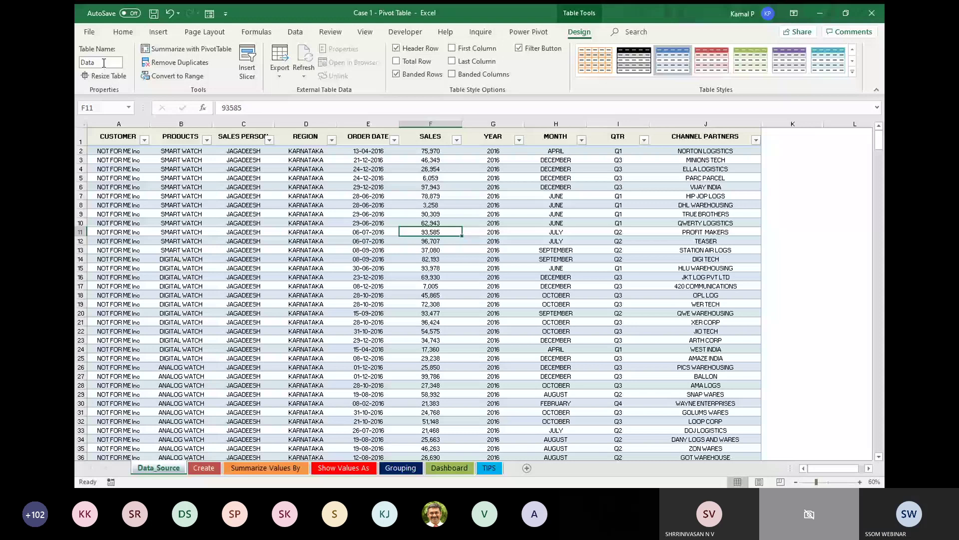
double_click(382, 203)
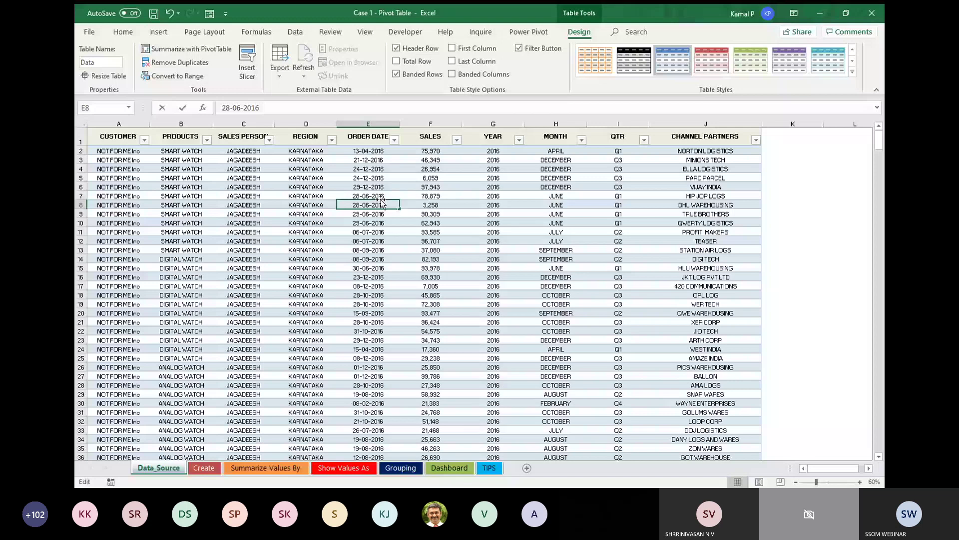
left_click(624, 198)
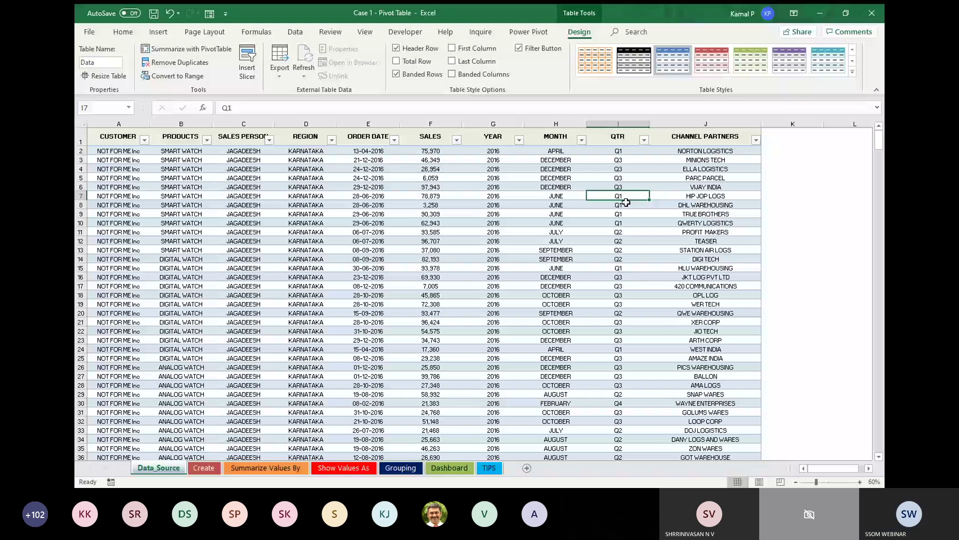
- Review the workbook's defined names, checking which ranges the Data and Extract entries refer to
key("ctrl+F3")
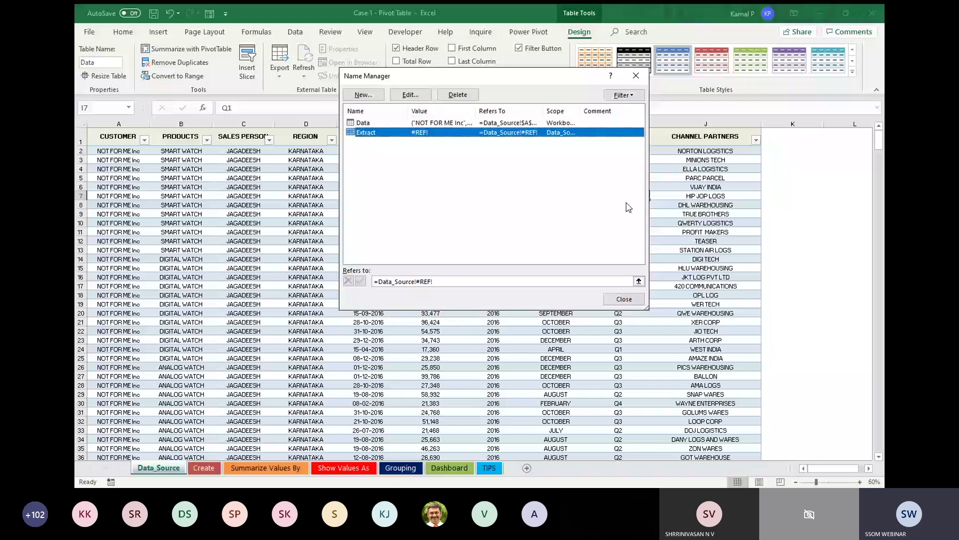
left_click(363, 123)
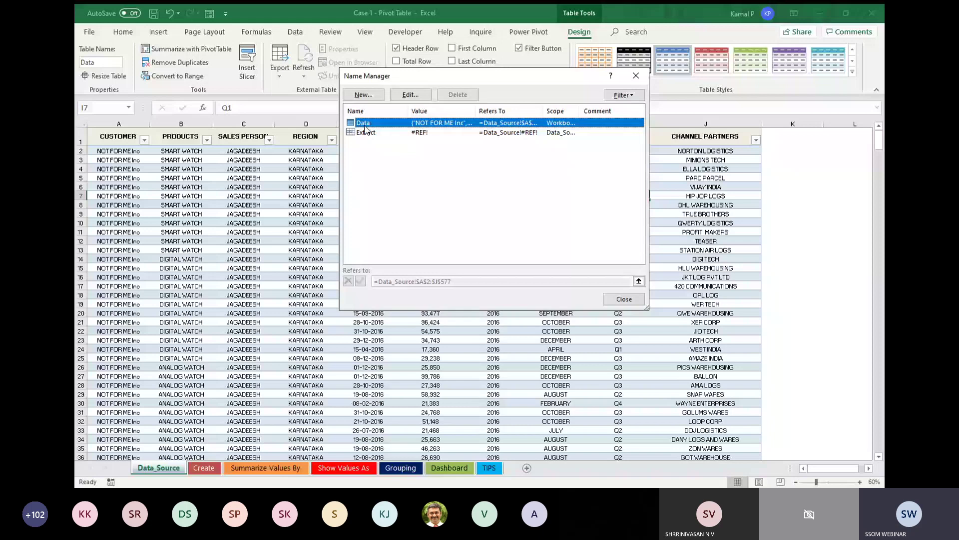
left_click_drag(475, 111, 488, 115)
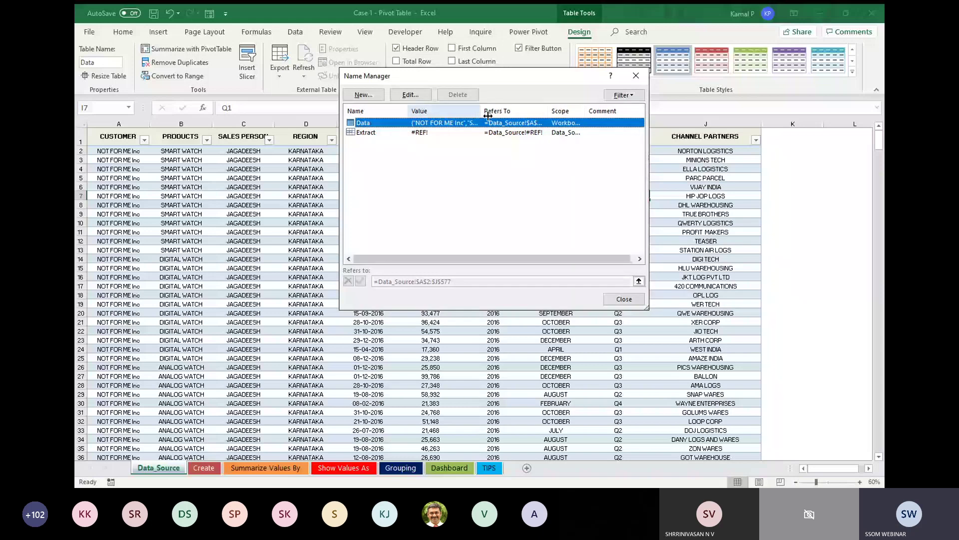
left_click_drag(488, 116, 468, 115)
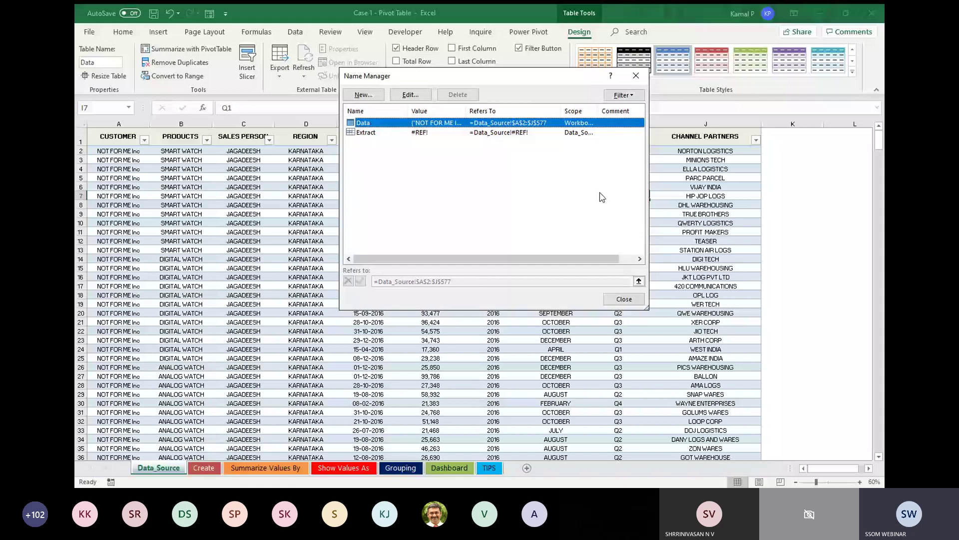
left_click(527, 132)
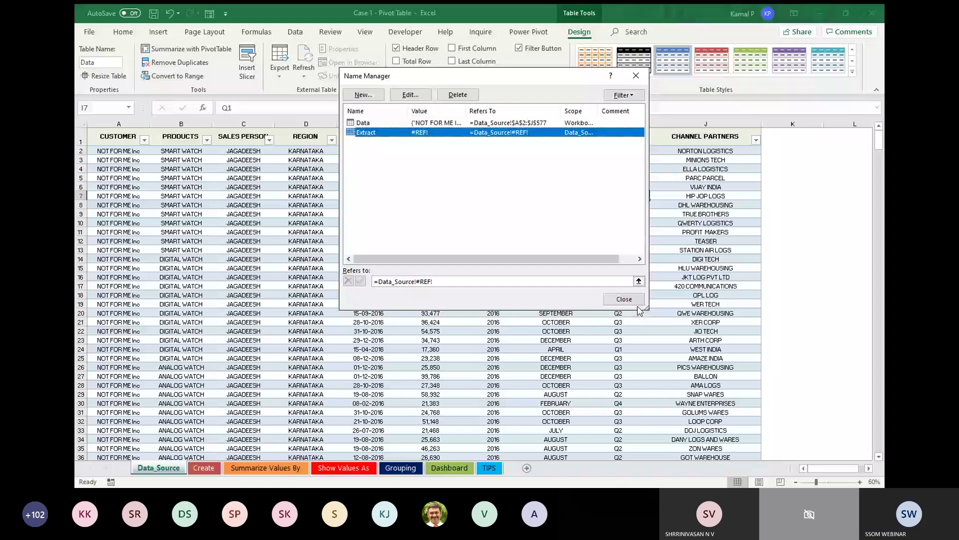
left_click(624, 299)
- Try extending the table with blank rows after its last record in row 577, and undo the added rows
scroll(524, 225, "down", 20)
left_click(530, 223)
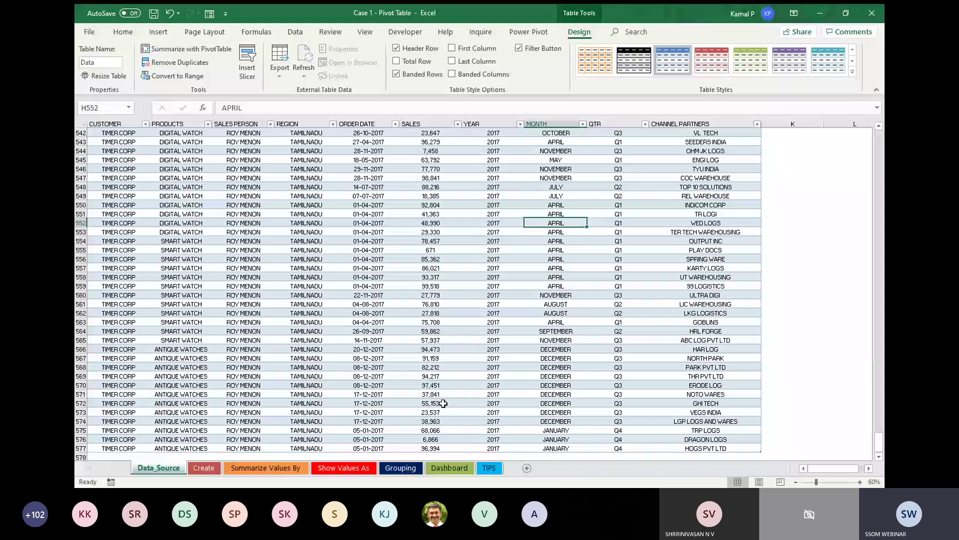
key("alt+Tab")
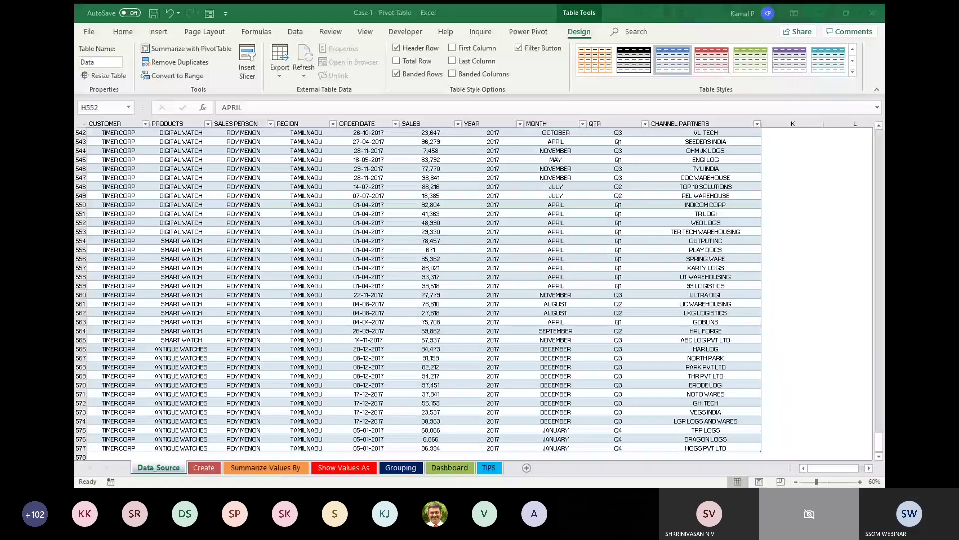
key("alt+Tab")
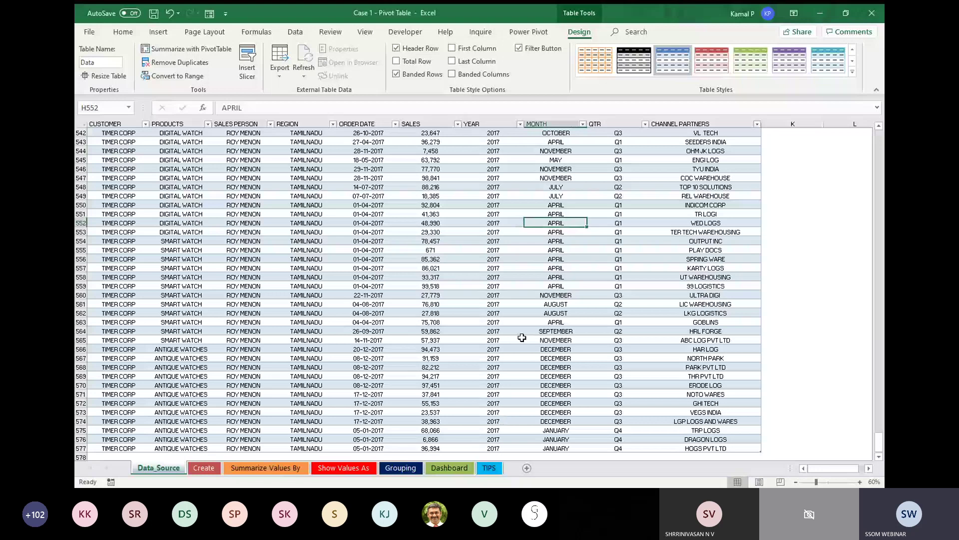
left_click(493, 205)
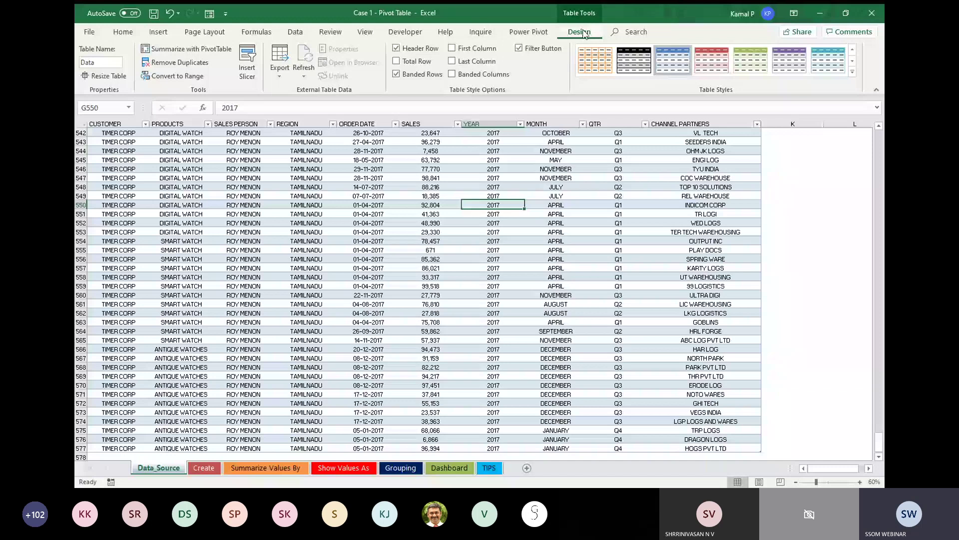
scroll(446, 336, "down", 4)
key("ctrl+a")
left_click(446, 340)
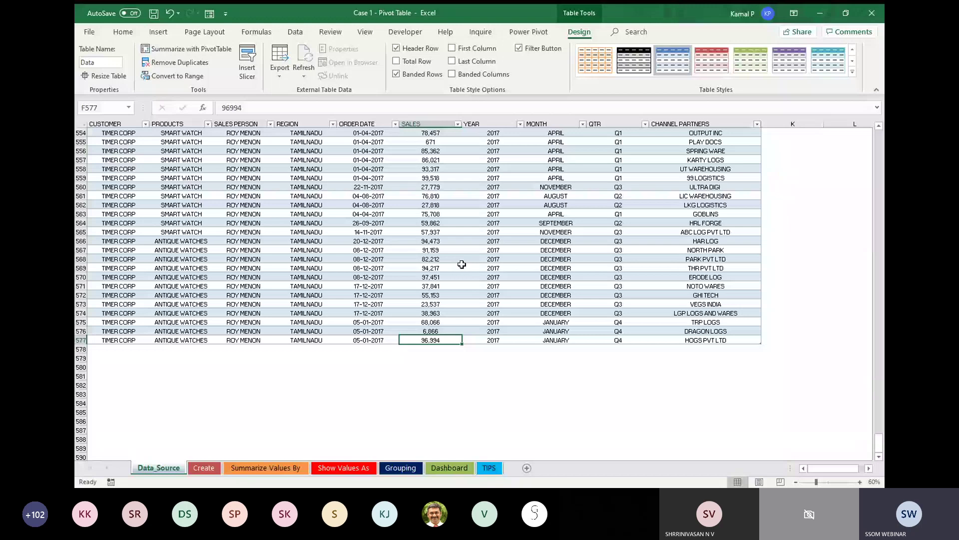
key("ctrl+Right")
scroll(630, 170, "down", 3)
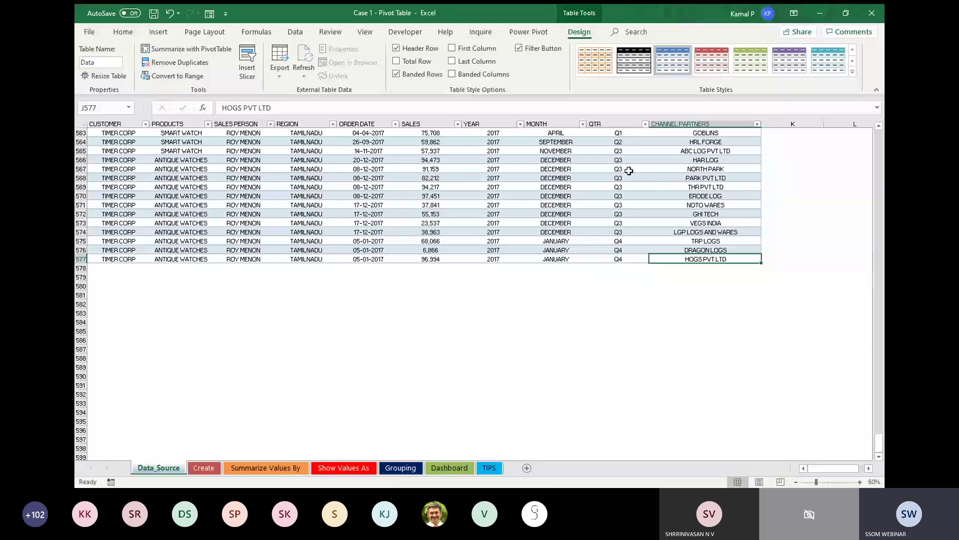
key("Tab")
key("ctrl+z")
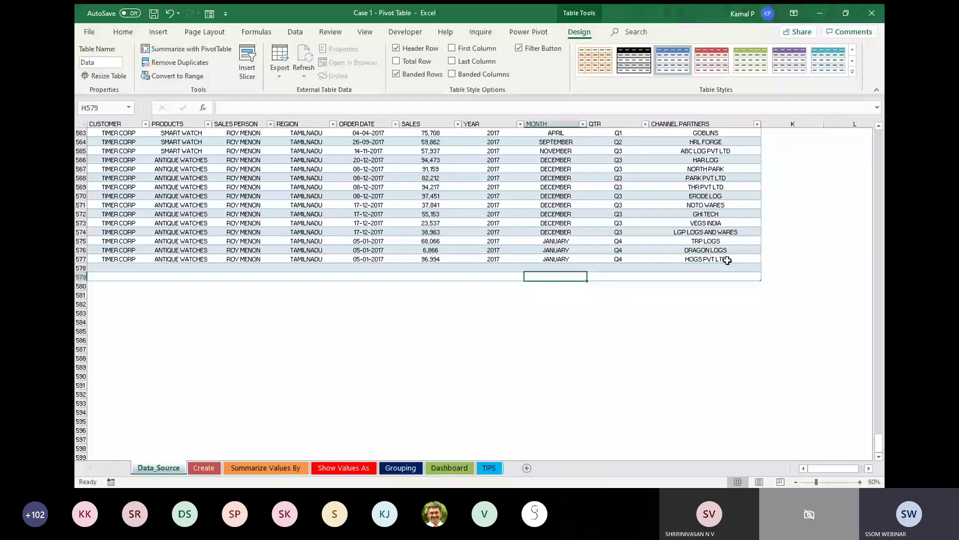
key("ctrl+z")
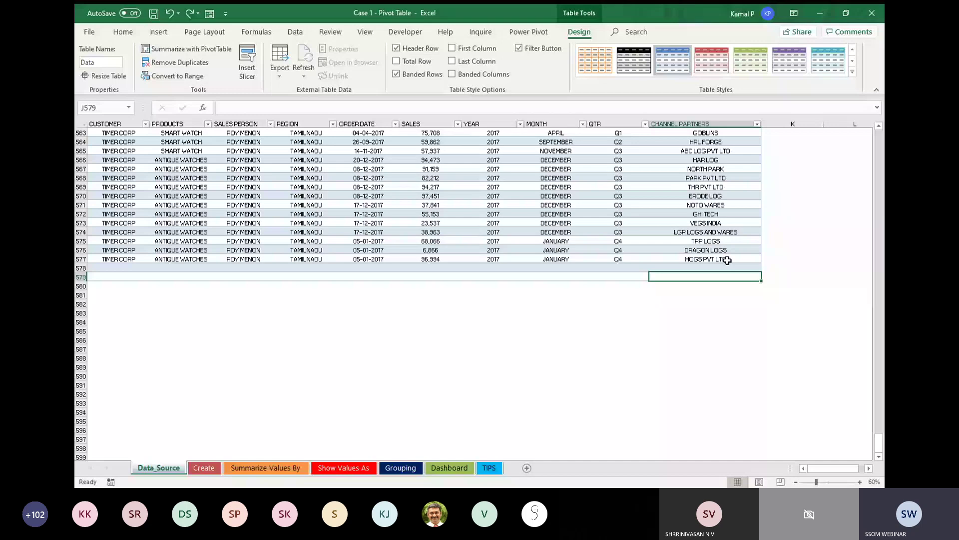
key("ctrl+z")
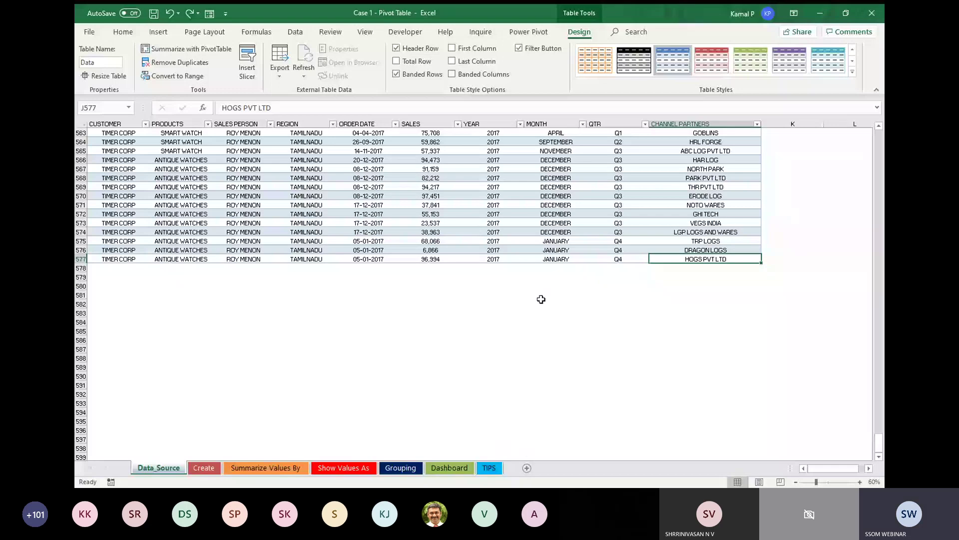
- Turn on the total row for the Data table
left_click(493, 214)
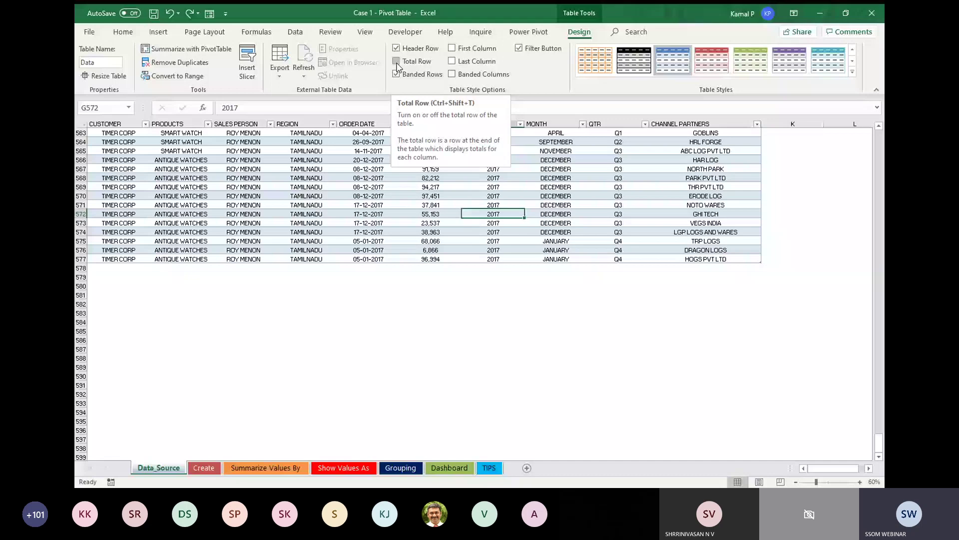
left_click(397, 62)
left_click(578, 219)
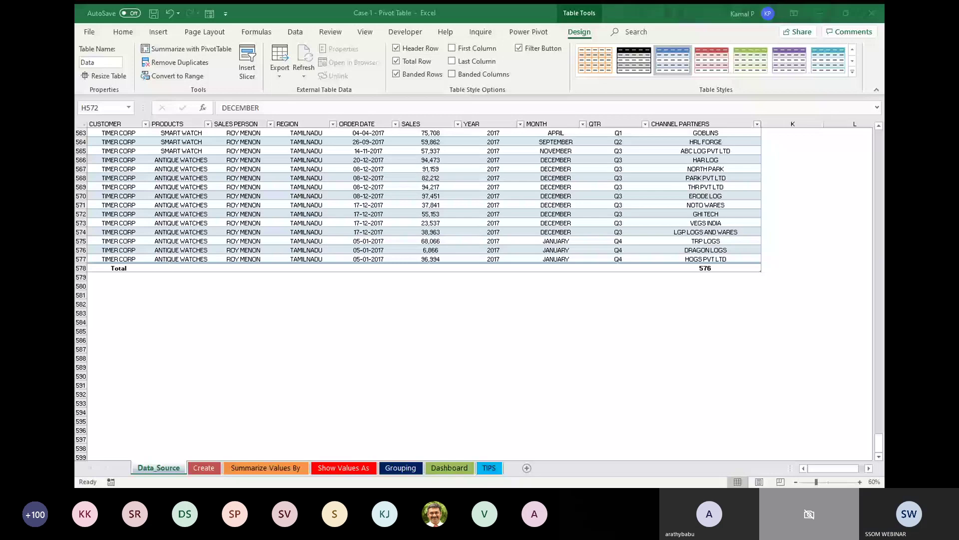
- Set the SALES column's cell in the Data table's total row to Sum
left_click(430, 268)
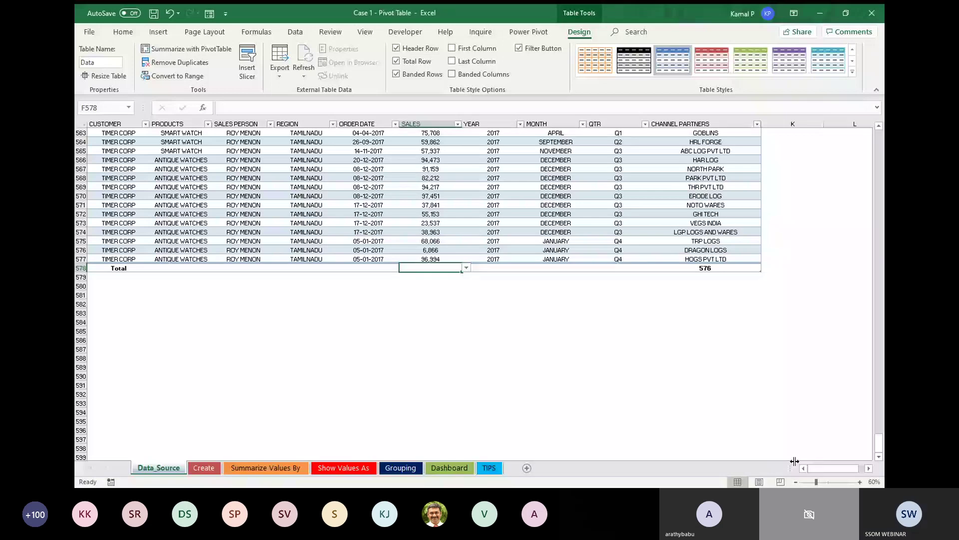
left_click(858, 482)
left_click(857, 482)
left_click(857, 482)
left_click(857, 482)
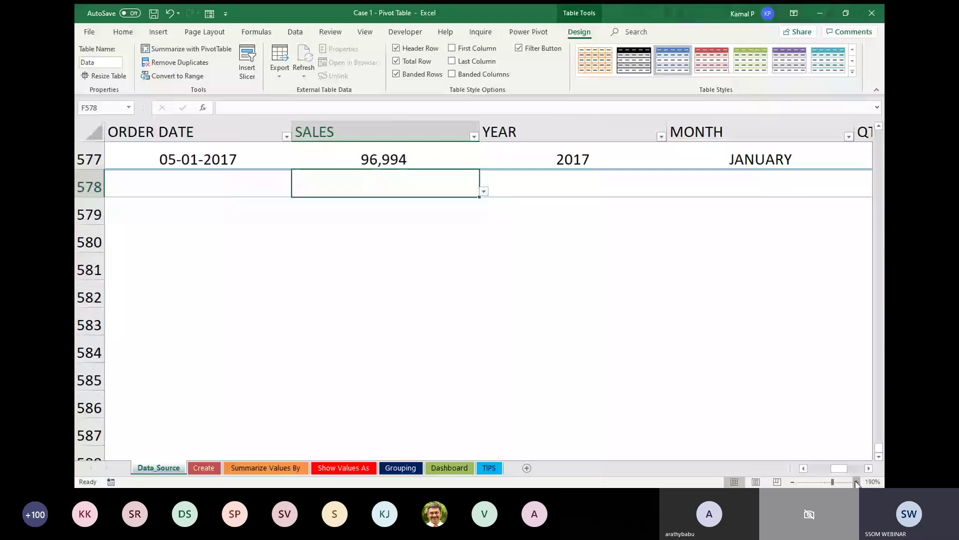
left_click(857, 482)
left_click(856, 482)
left_click(857, 482)
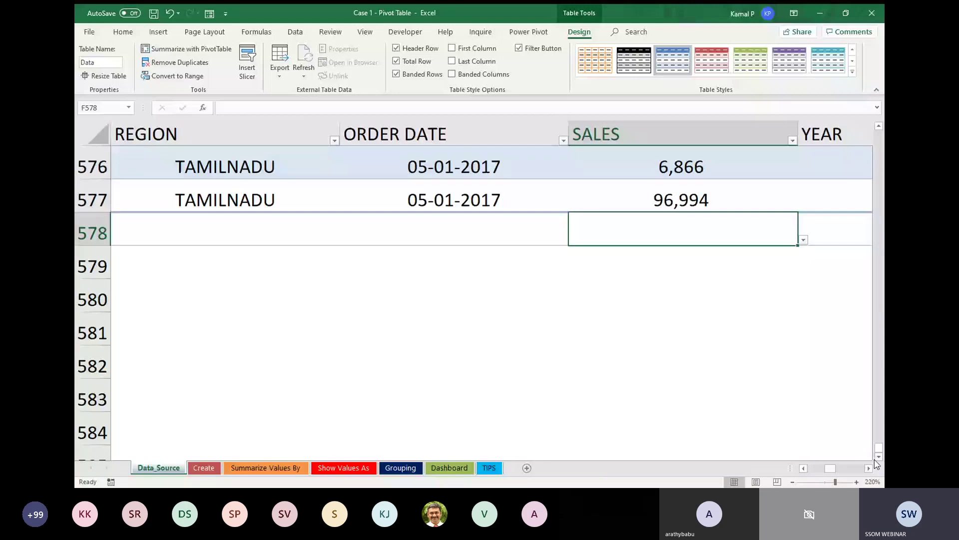
left_click(856, 482)
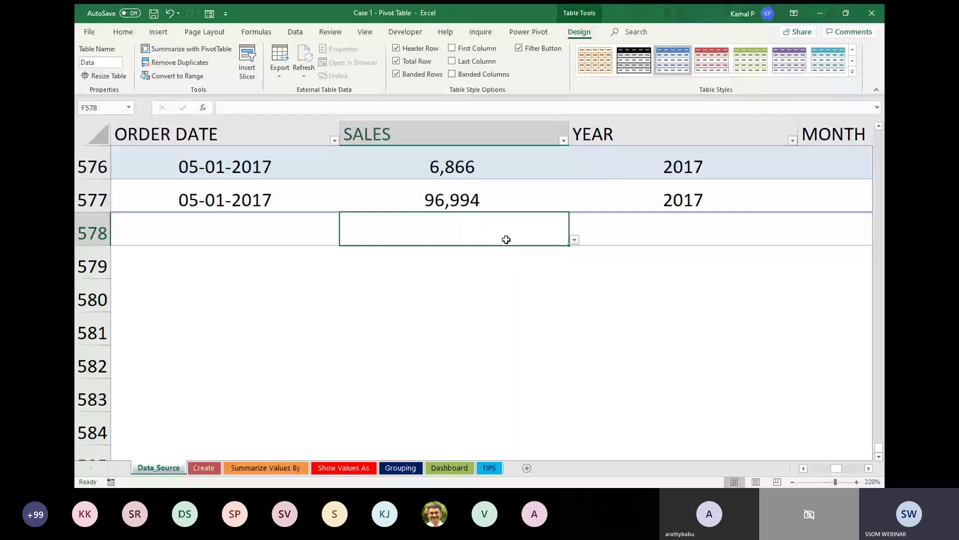
left_click(574, 240)
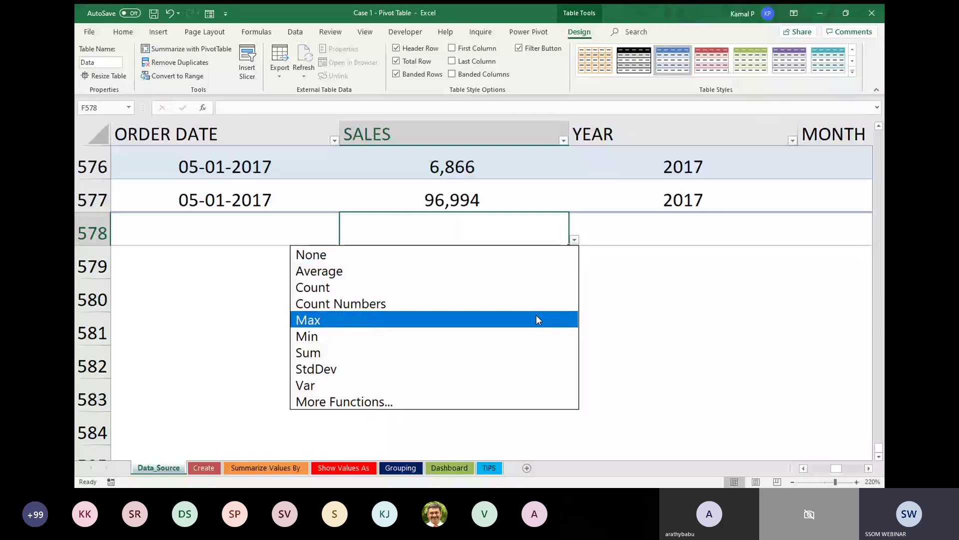
left_click(520, 353)
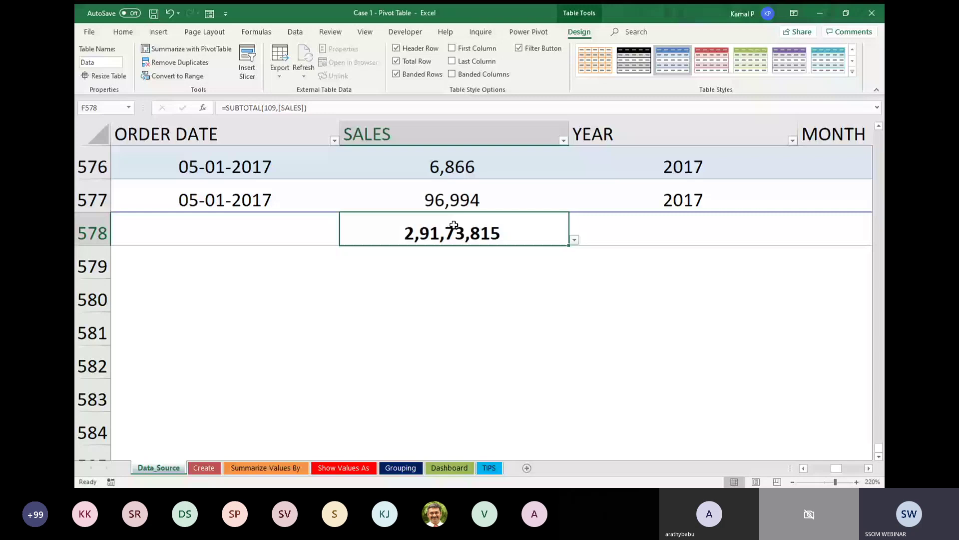
- Try Max and Count Numbers as the SALES total's function, and return it to Sum
key("alt+Down")
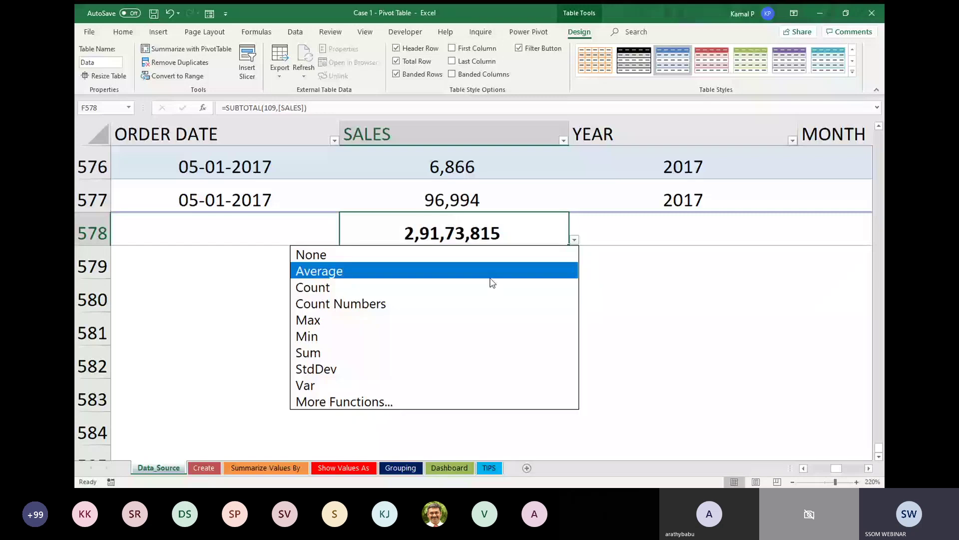
left_click(487, 320)
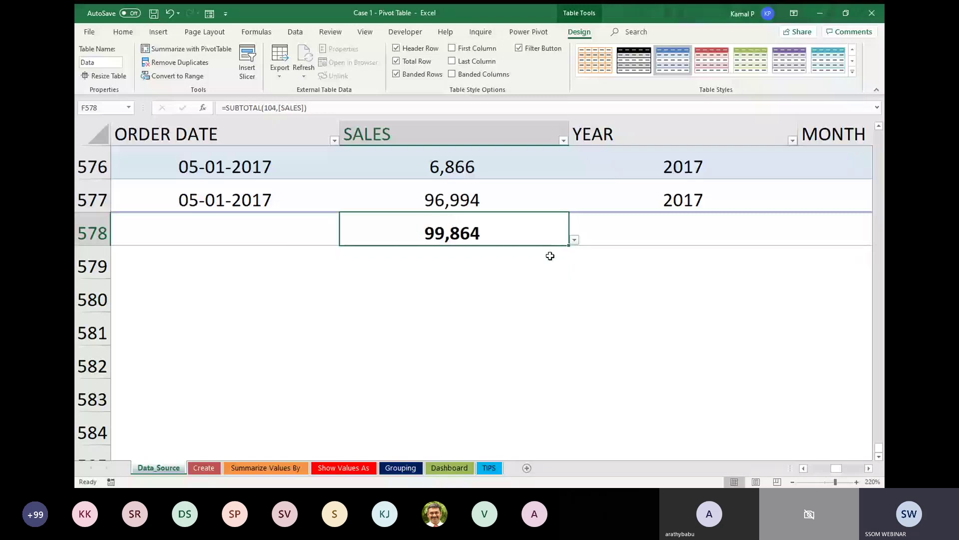
key("alt+Down")
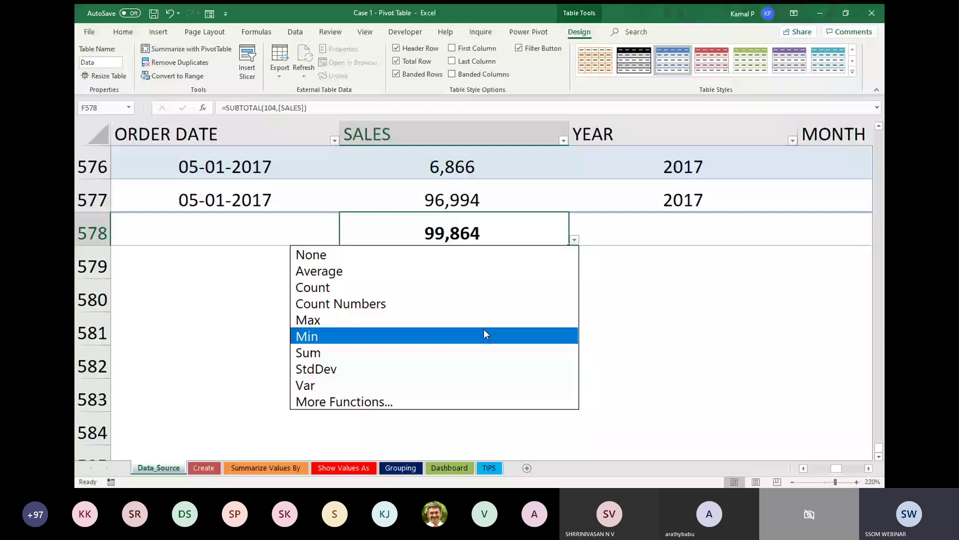
left_click(484, 304)
left_click(574, 240)
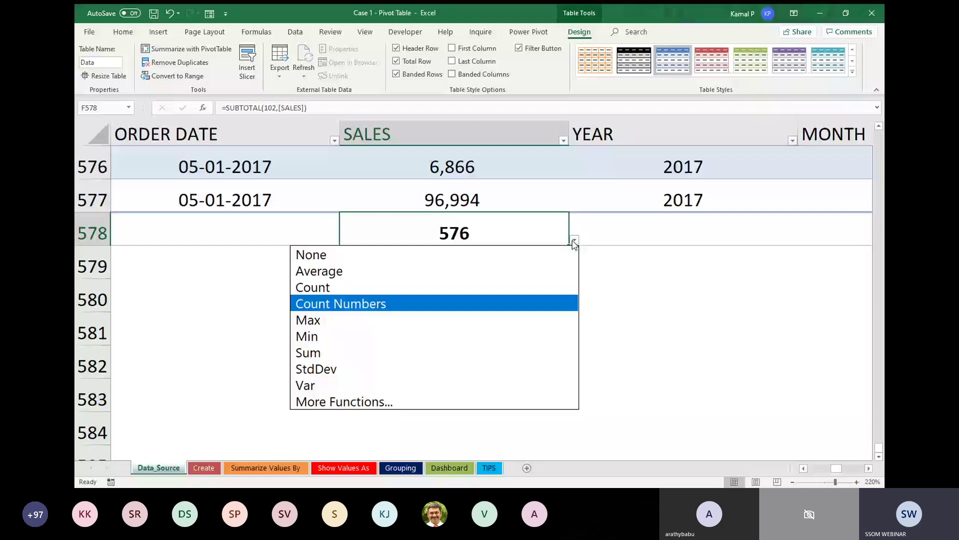
left_click(499, 352)
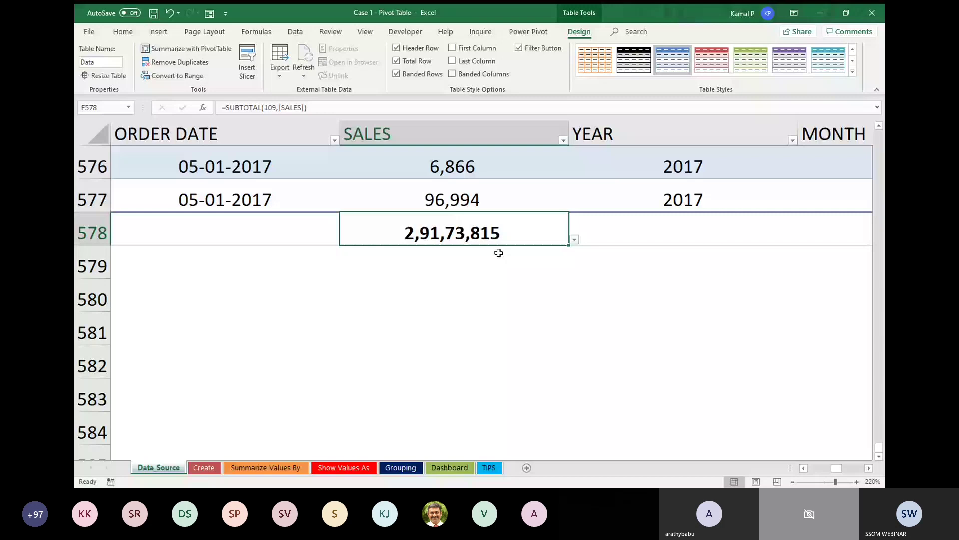
scroll(498, 253, "up", 4)
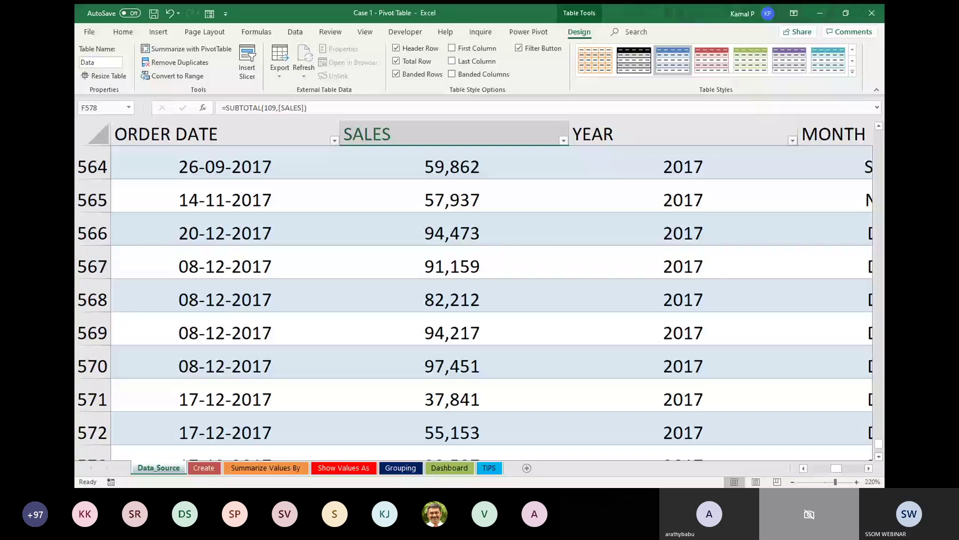
left_click_drag(835, 482, 806, 482)
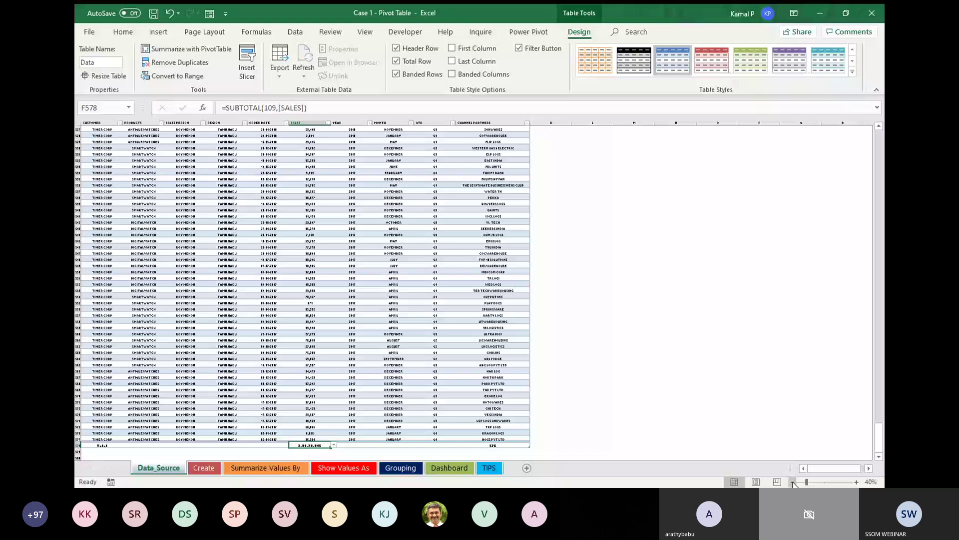
scroll(796, 482, "up", 4)
left_click(379, 212)
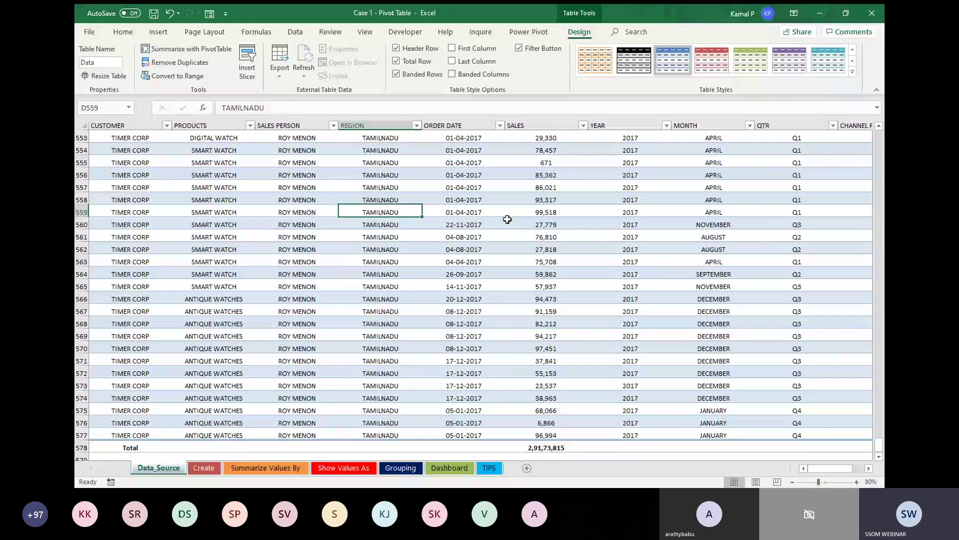
left_click(451, 257)
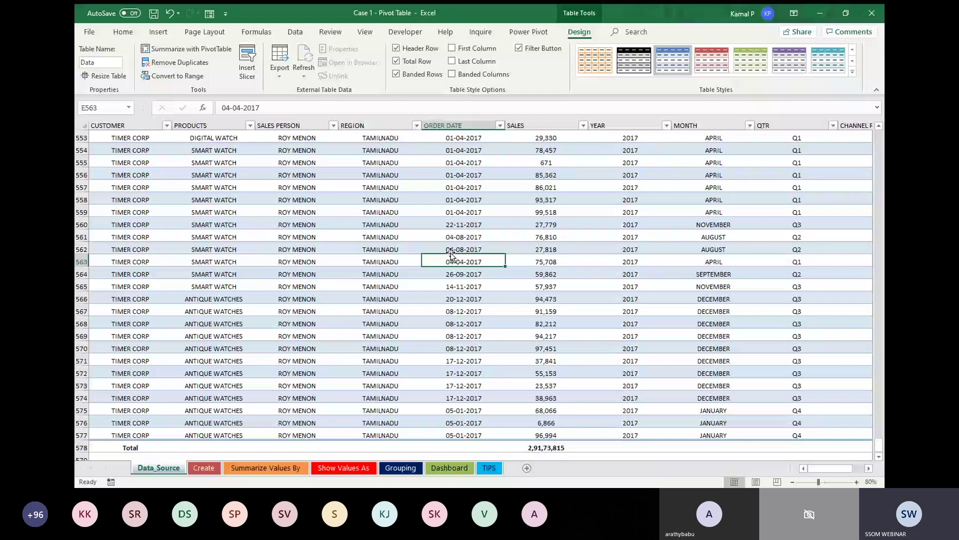
left_click(158, 33)
left_click(157, 33)
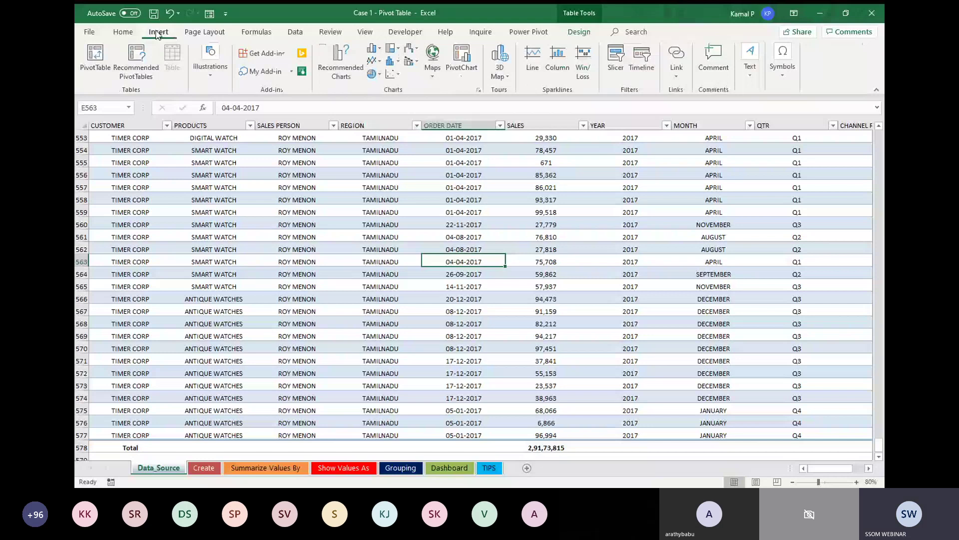
left_click(95, 59)
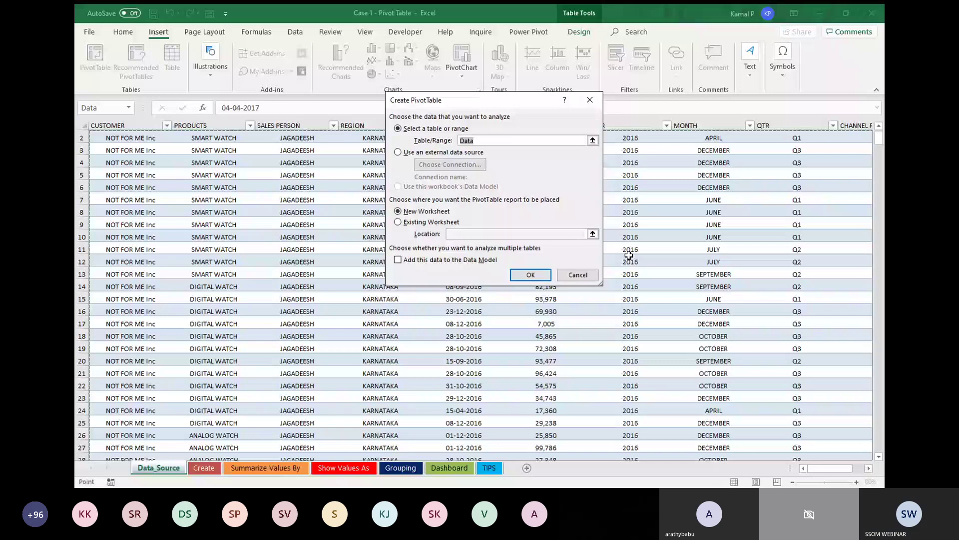
key("Escape")
left_click(566, 257)
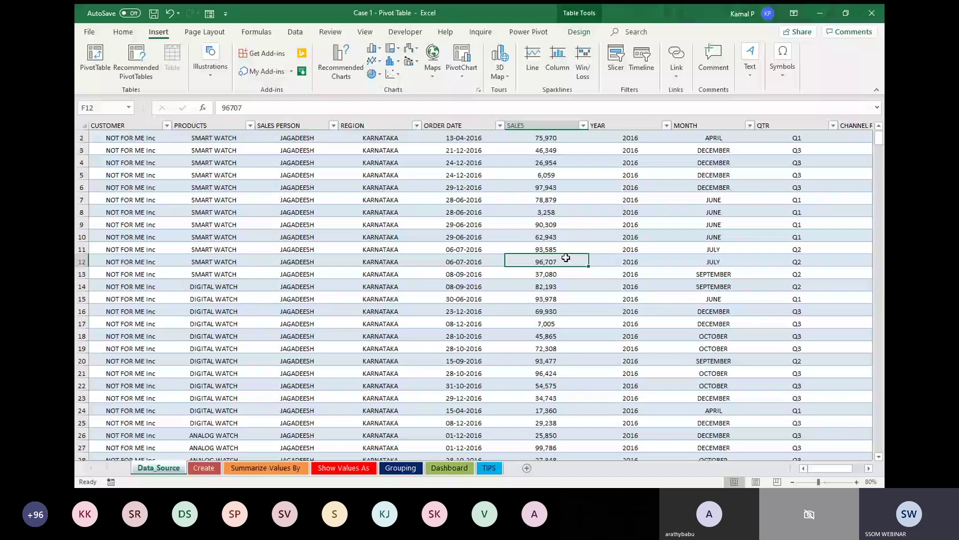
key("alt+n")
key("v")
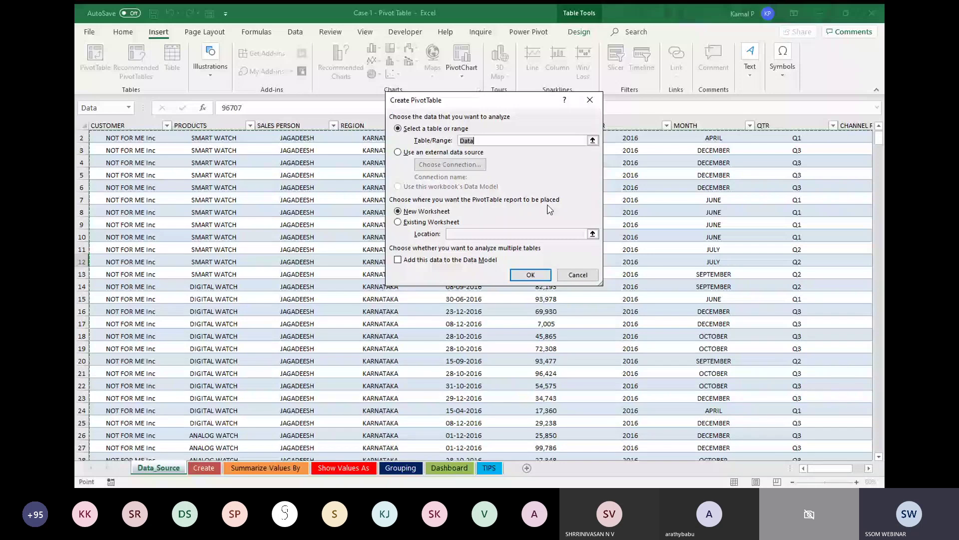
key("Escape")
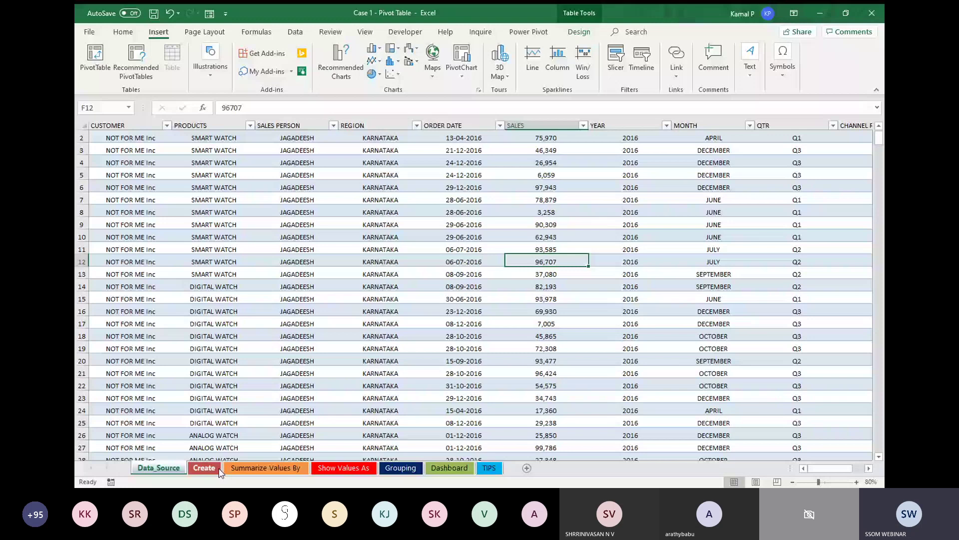
- Insert a pivot table from the Data table at cell A10 of the existing Create sheet, and collapse the ribbon
left_click(370, 298)
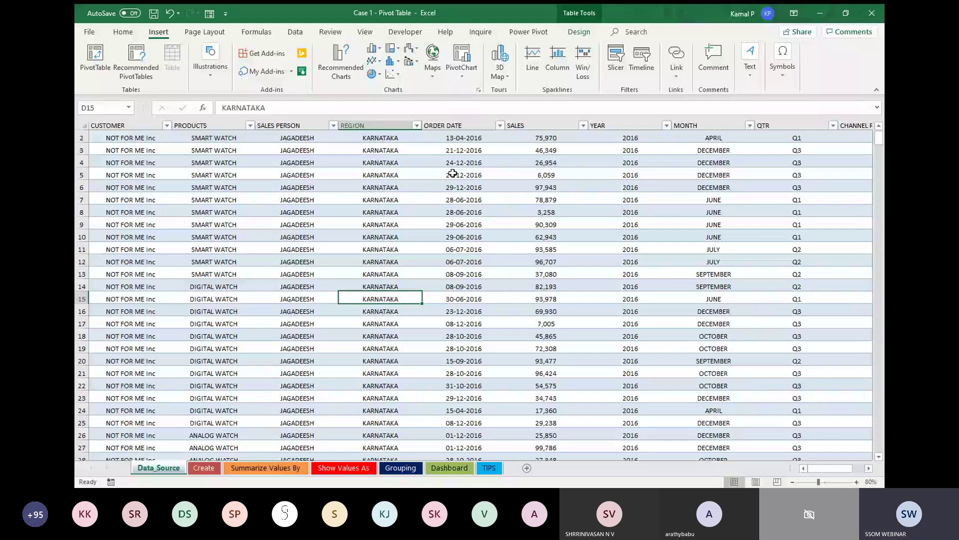
key("alt+n")
key("v")
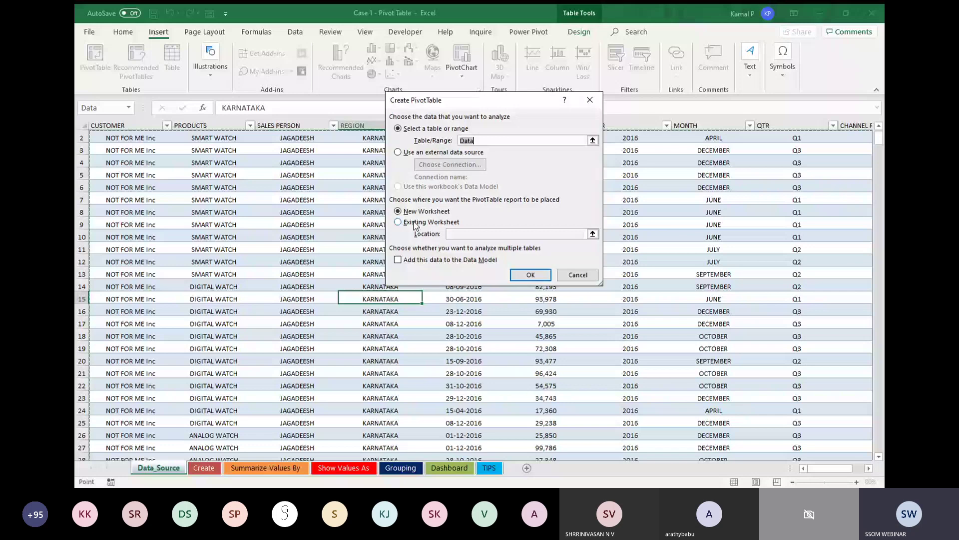
left_click(414, 223)
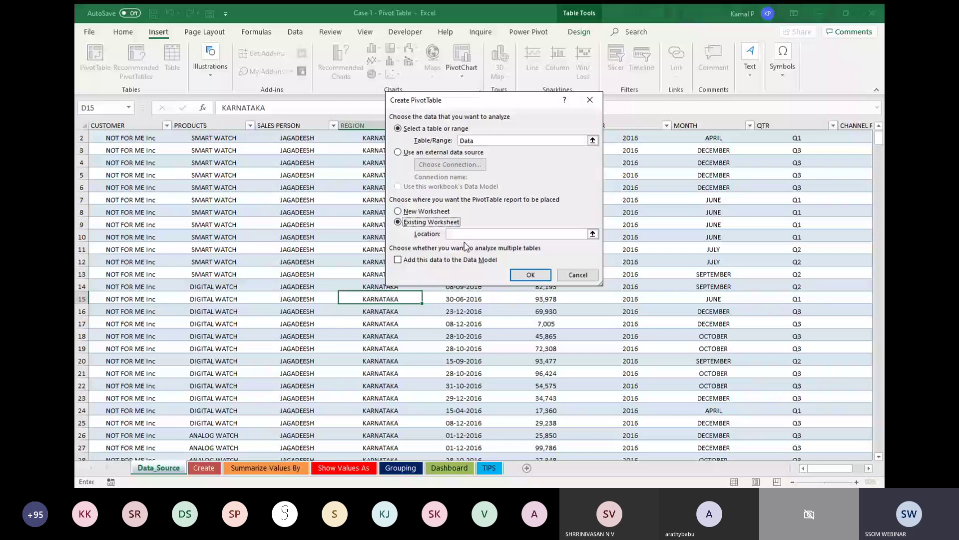
key("ctrl+Page_Down")
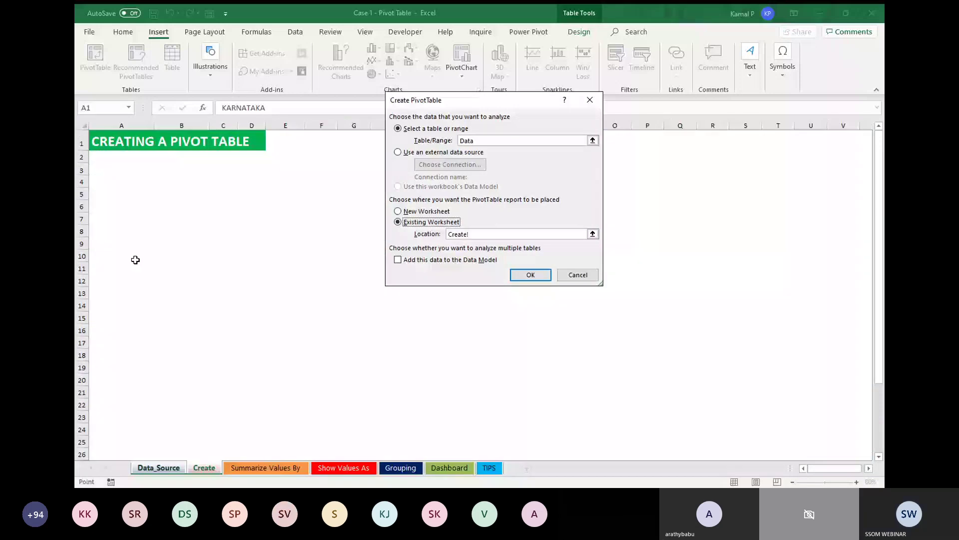
left_click(135, 259)
left_click(530, 274)
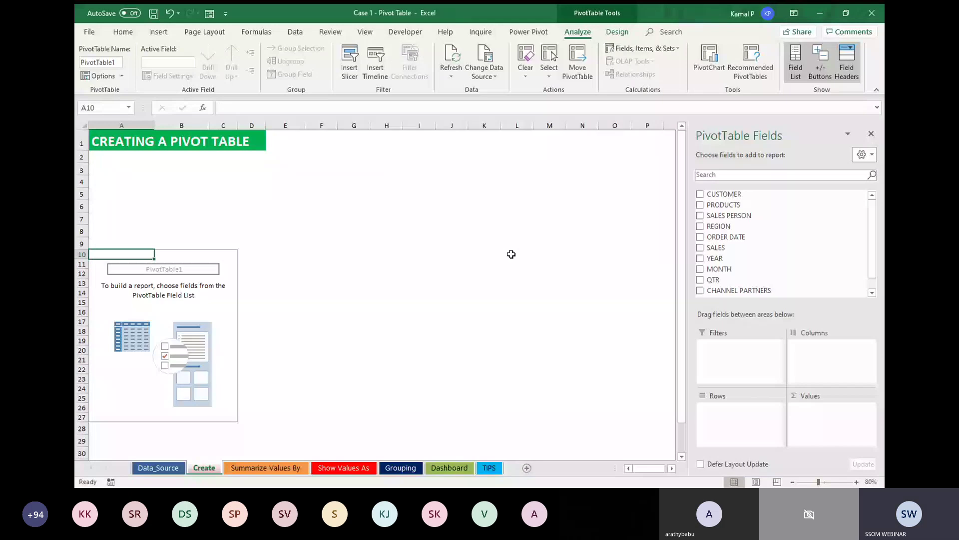
key("ctrl+F1")
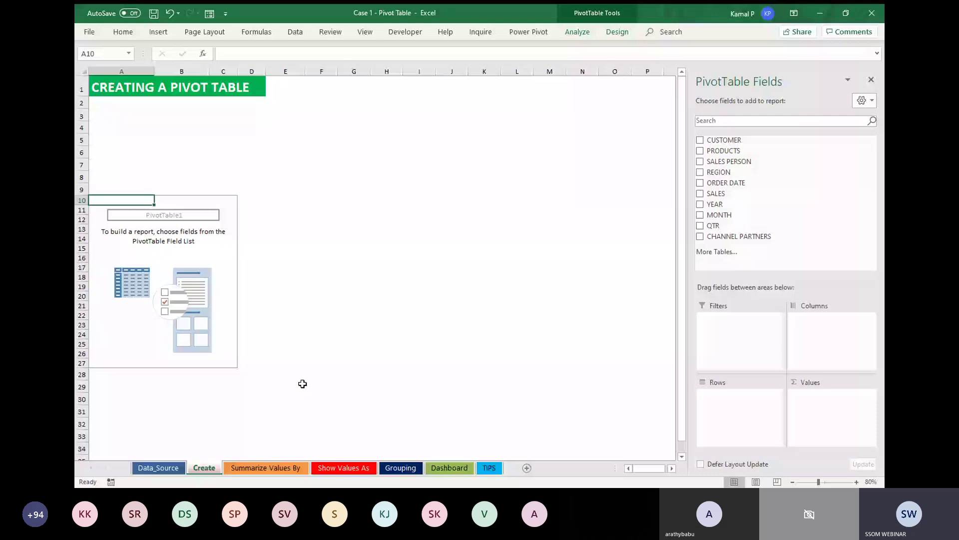
- Glance back at the source data, and hide and redisplay the new pivot table's field list
key("ctrl+Page_Up")
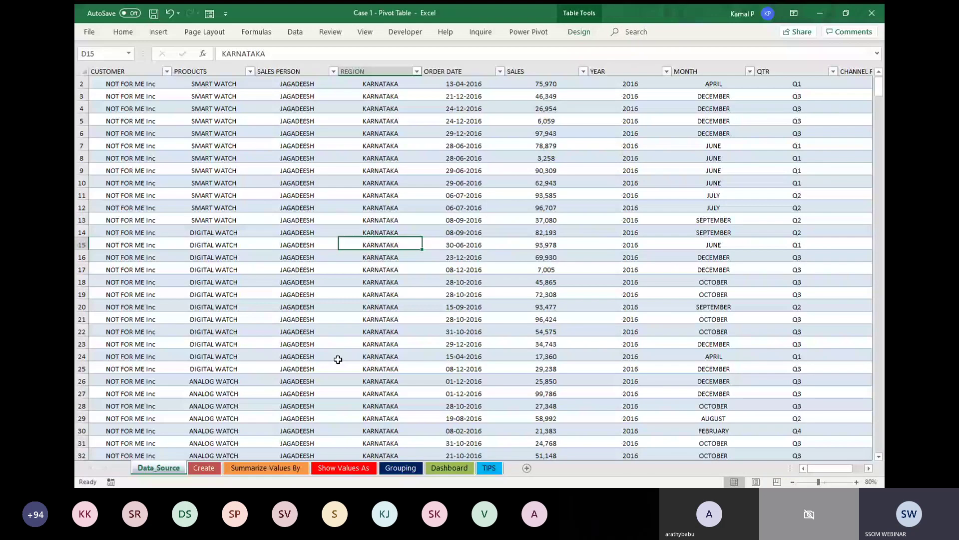
key("ctrl+Page_Down")
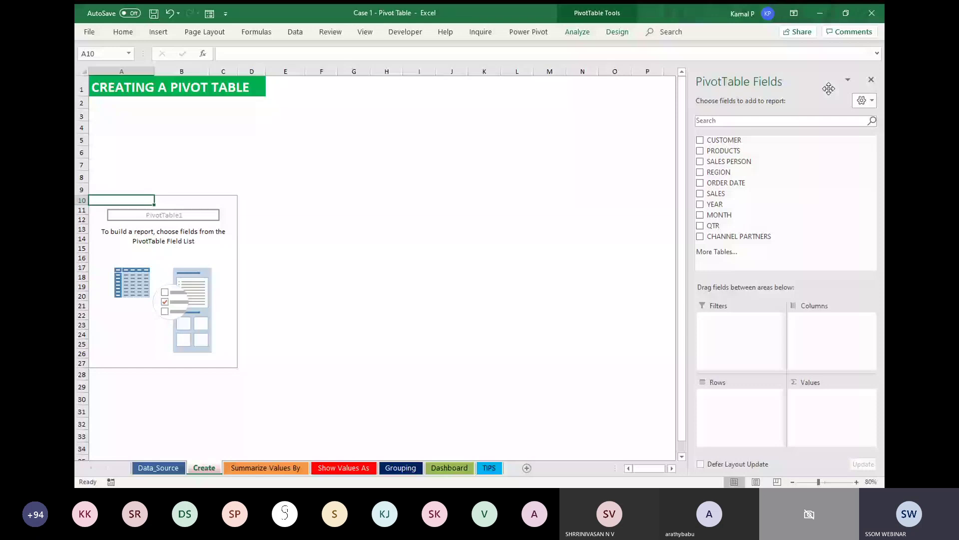
left_click_drag(829, 88, 700, 211)
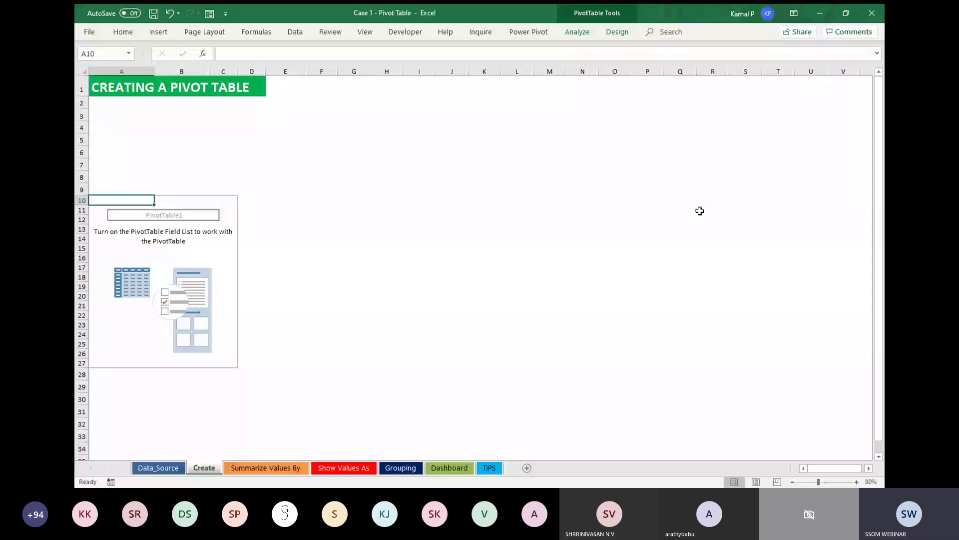
left_click(181, 238)
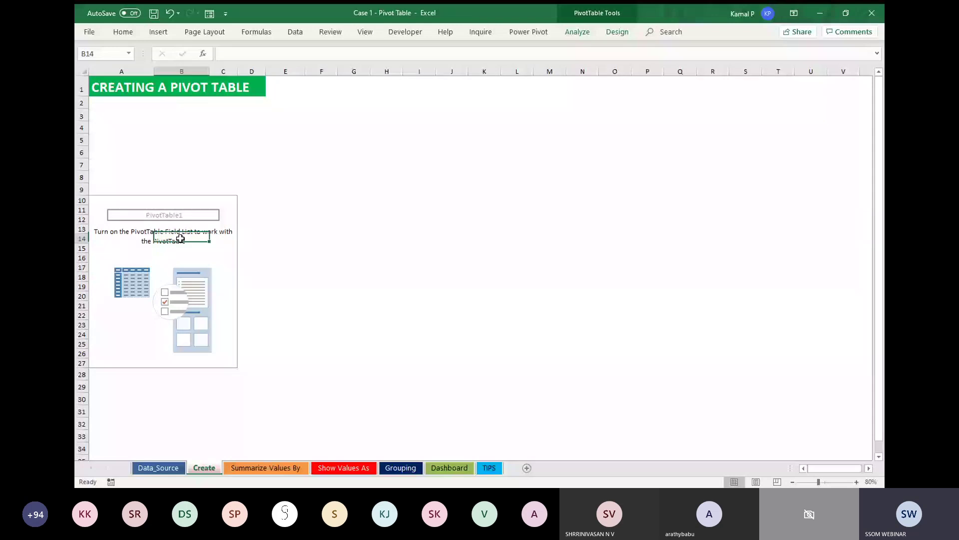
key("Up")
key("Up")
key("Up")
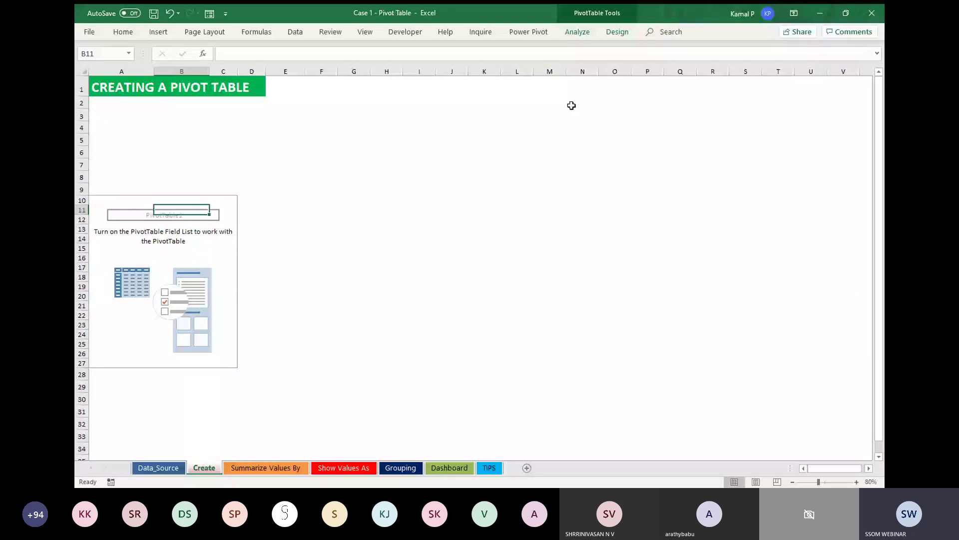
left_click(578, 32)
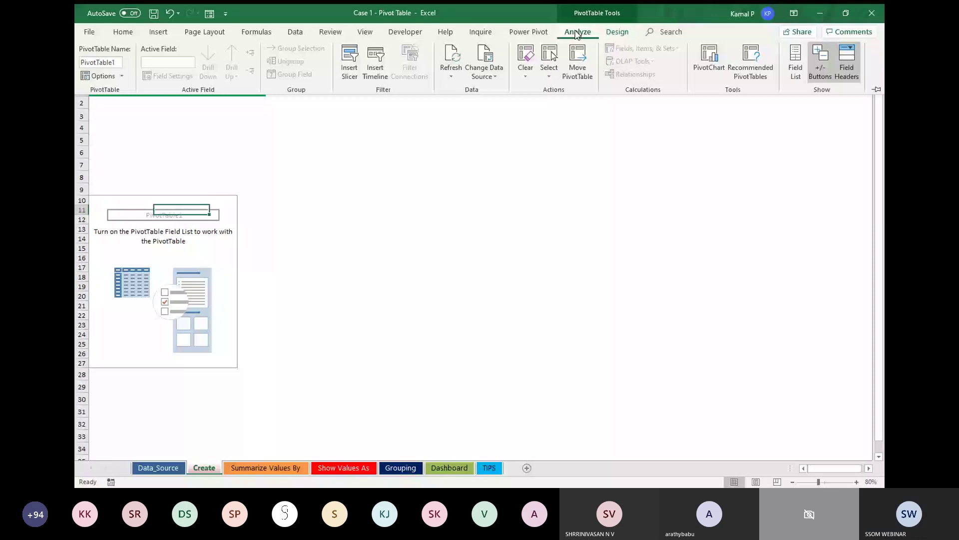
left_click(799, 73)
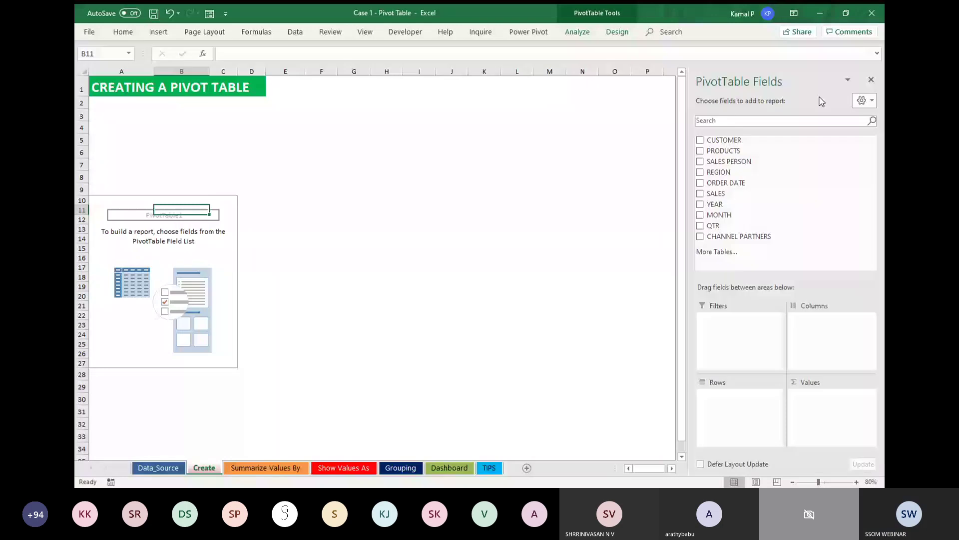
- Add the PRODUCTS field to the pivot table's rows, and enlarge the sheet view to 100%
left_click(753, 150)
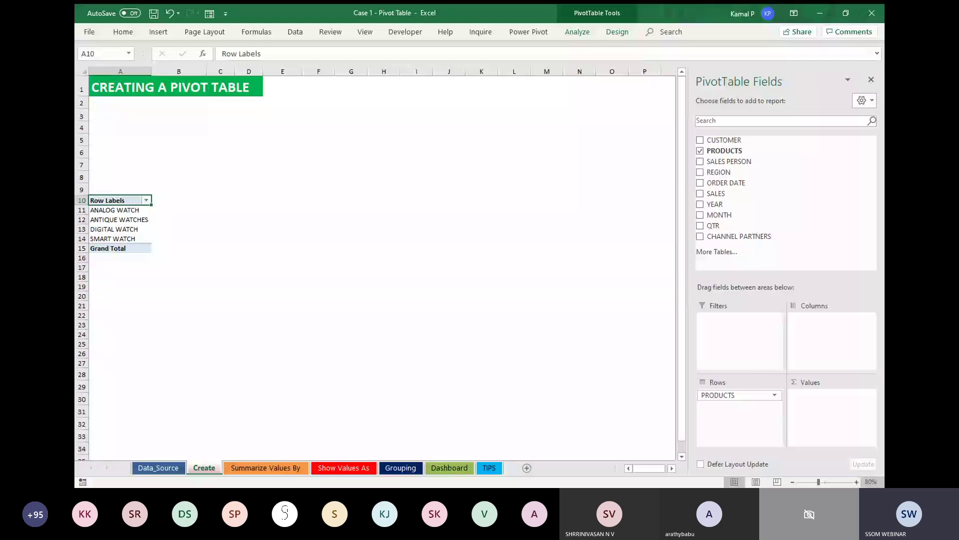
left_click(856, 482)
left_click(856, 482)
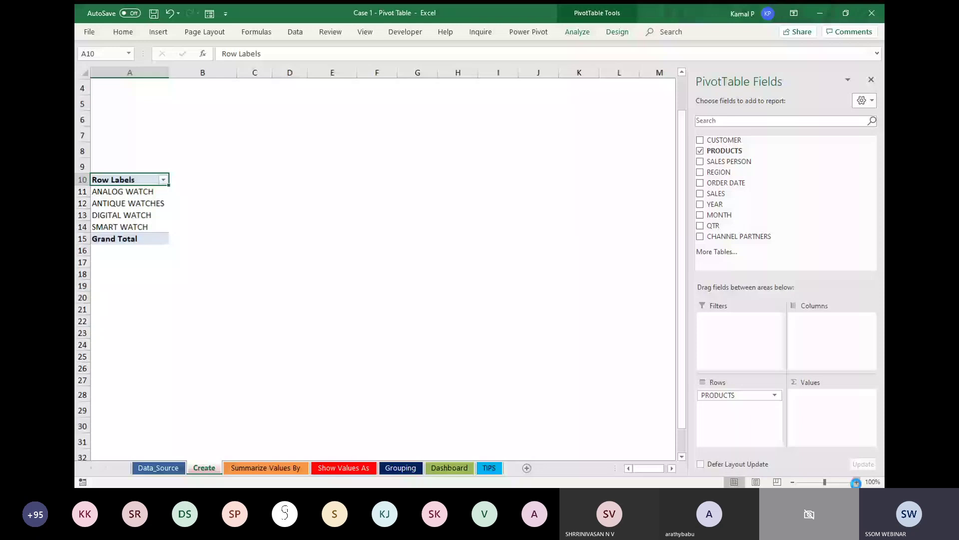
- Add the SALES field to the pivot table's values and the YEAR field to its columns
left_click(856, 482)
left_click(856, 482)
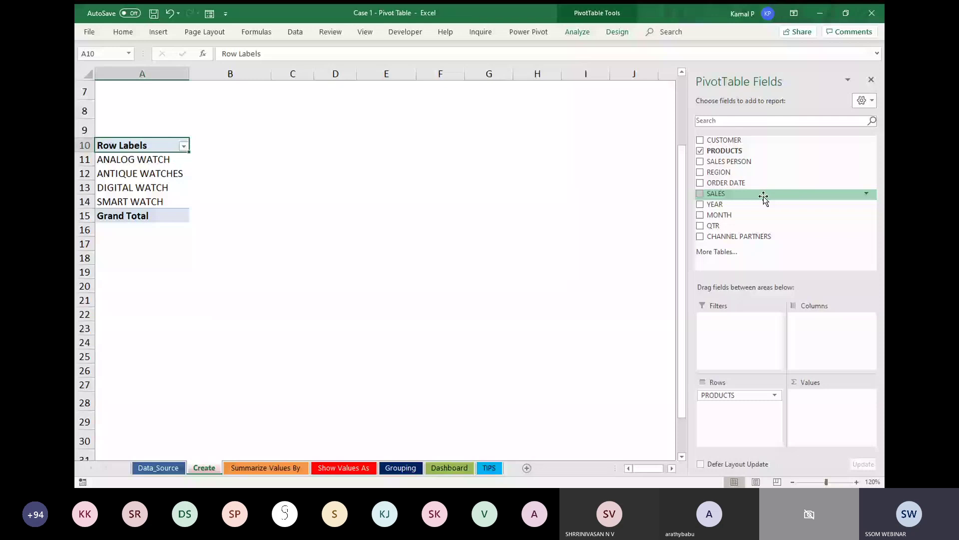
left_click_drag(763, 196, 809, 287)
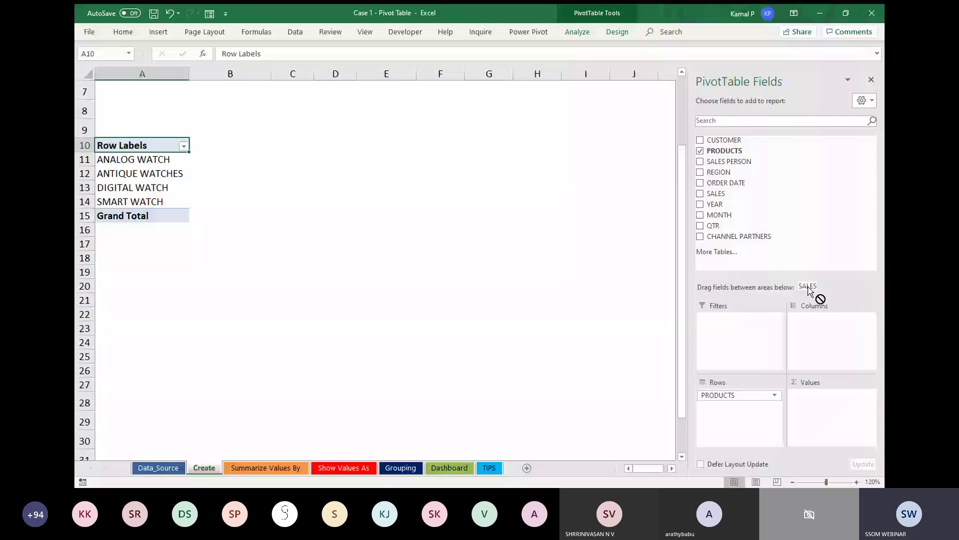
left_click_drag(808, 289, 827, 415)
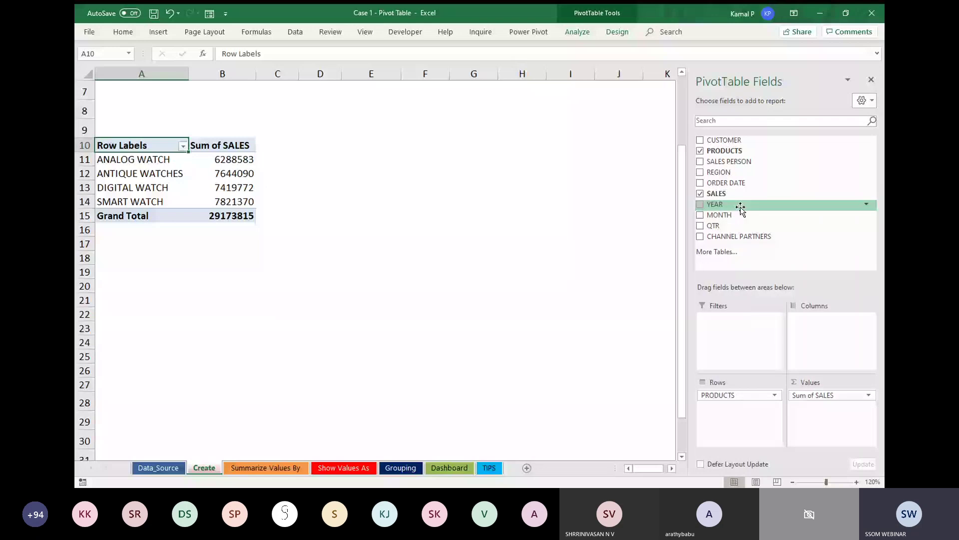
left_click_drag(741, 206, 796, 278)
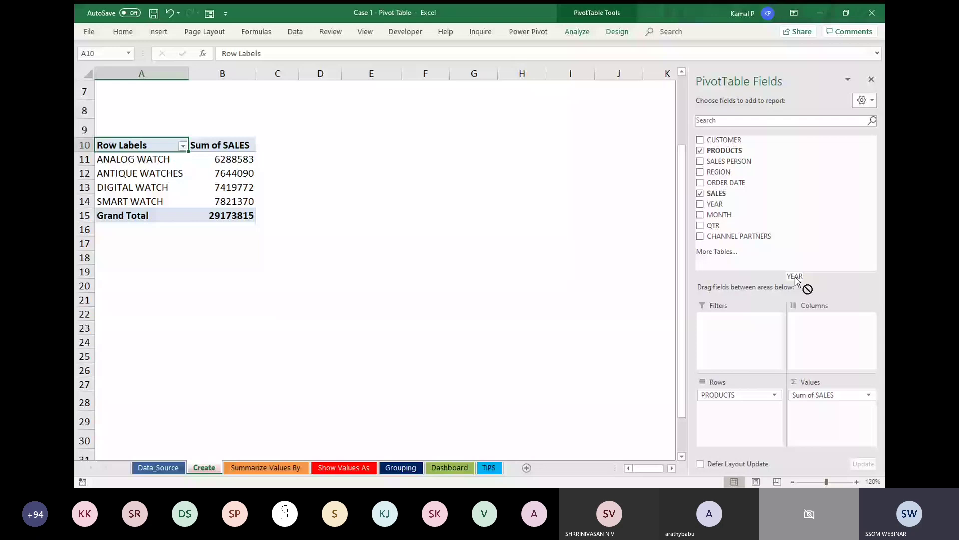
left_click_drag(796, 279, 828, 337)
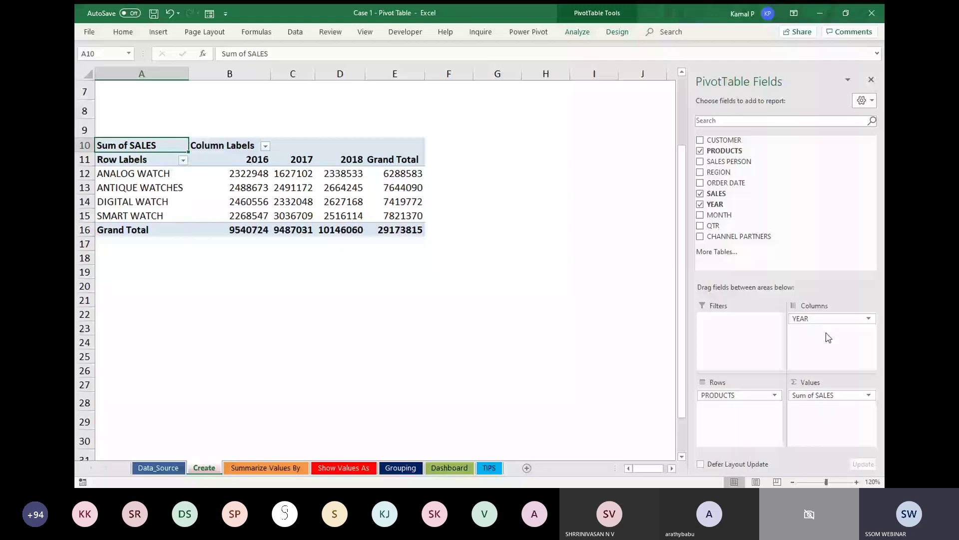
- Add the SALES PERSON field to the pivot table's rows and place it above PRODUCTS as the outer grouping
left_click_drag(729, 161, 750, 183)
left_click_drag(749, 184, 739, 406)
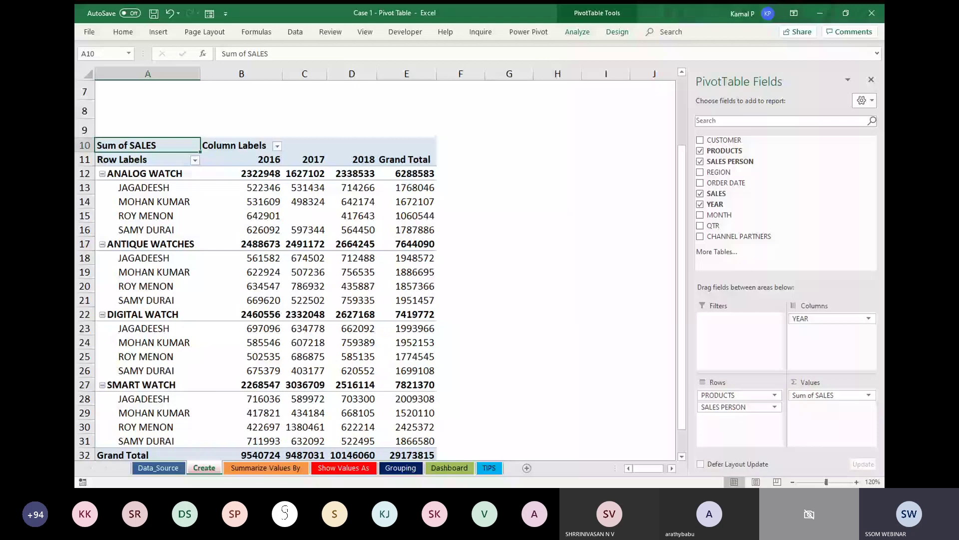
scroll(585, 281, "down", 1, "ctrl")
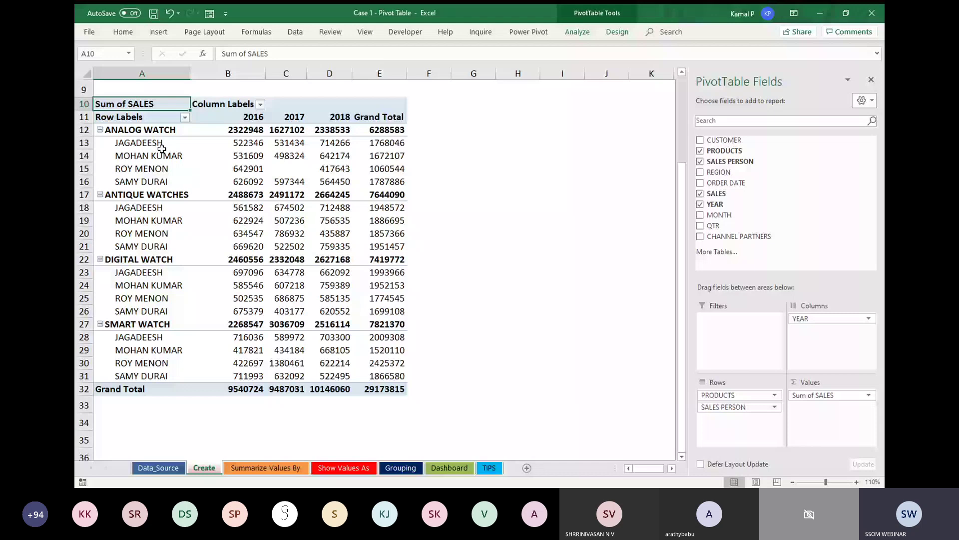
mouse_move(205, 159)
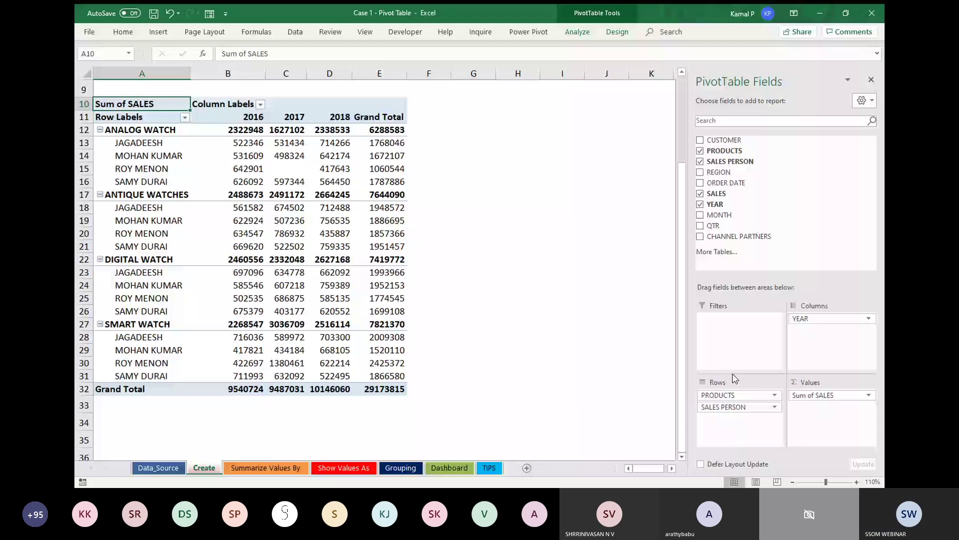
left_click_drag(734, 407, 735, 403)
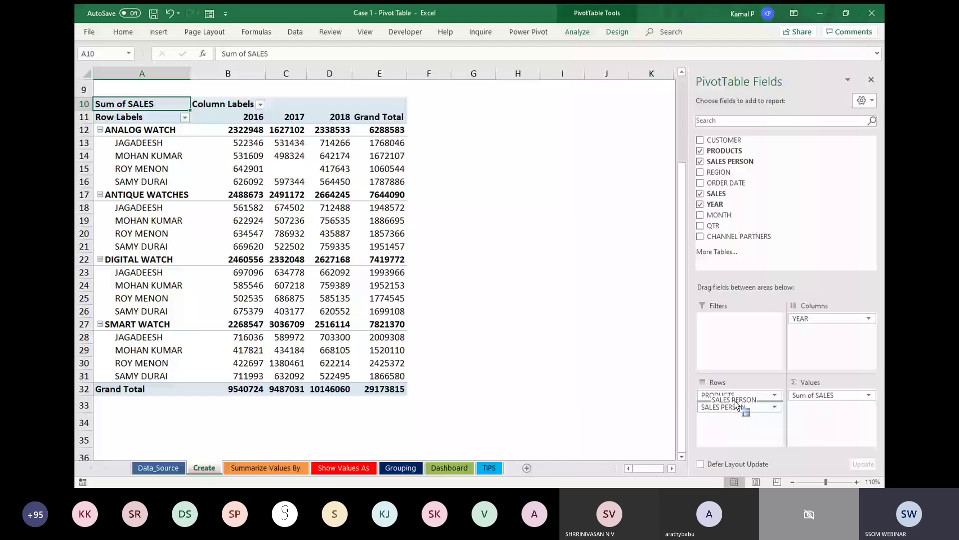
left_click_drag(736, 404, 732, 394)
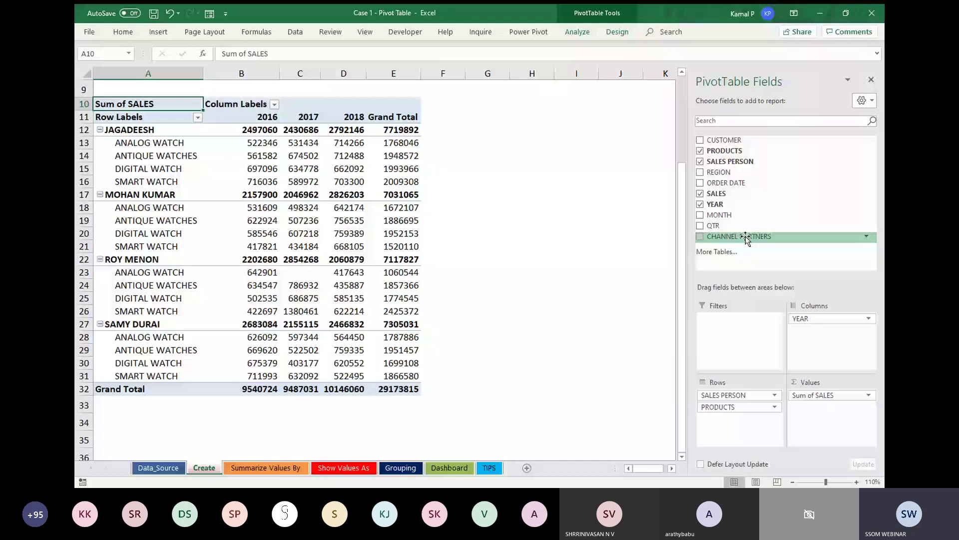
- Inspect the blank 2017 ANALOG WATCH cell C23, and expand the ribbon to reach the pivot table tools
left_click(355, 270)
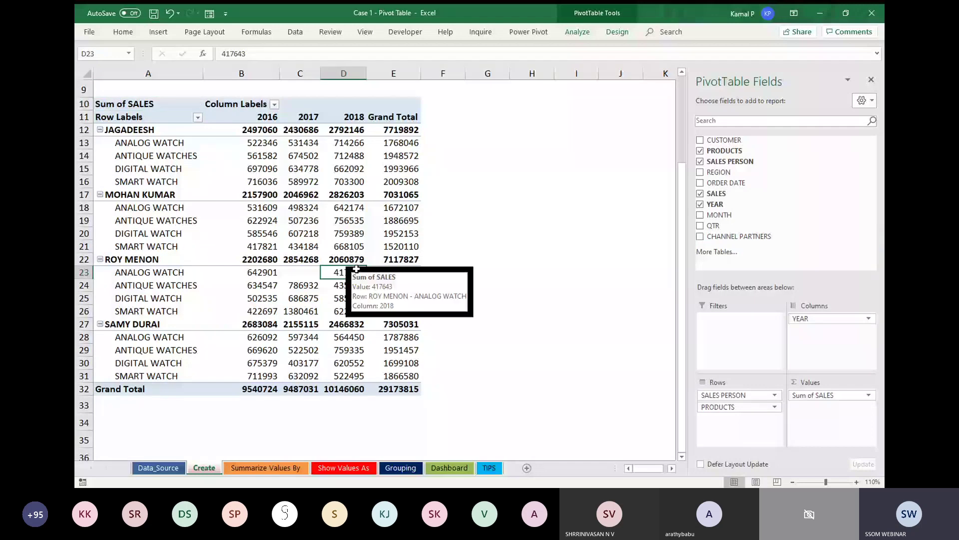
key("Left")
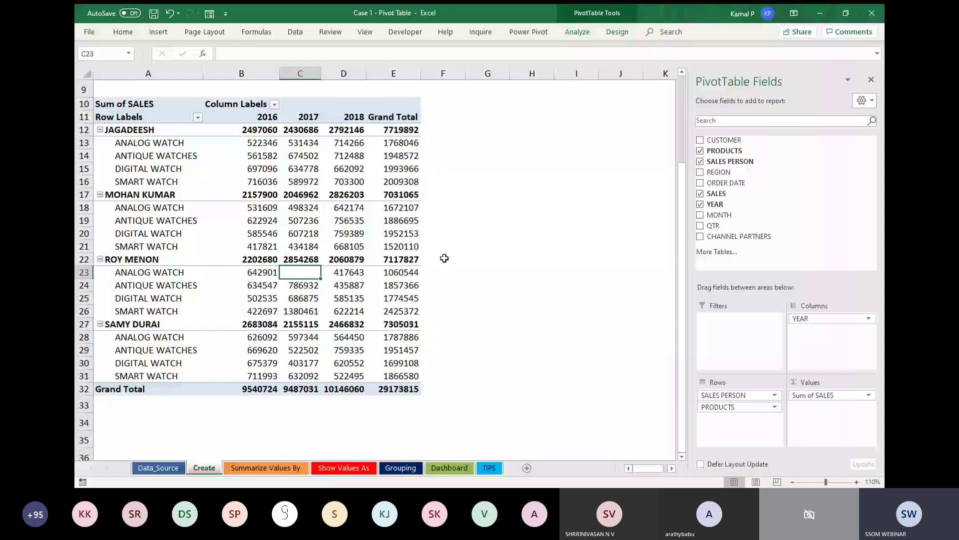
key("ctrl+F1")
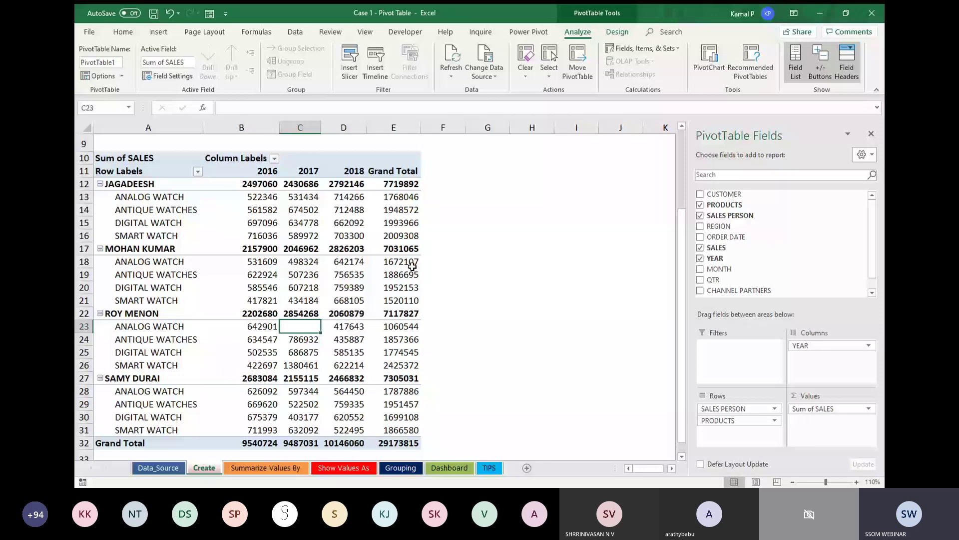
mouse_move(412, 267)
left_click(344, 236)
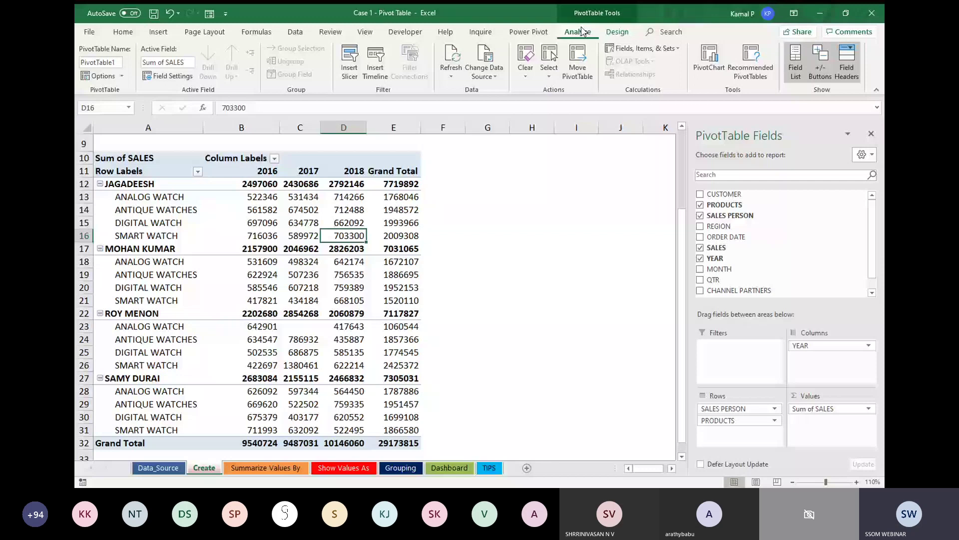
- Set the pivot table's options to show 0 for empty cells, and check cell C23
left_click(100, 76)
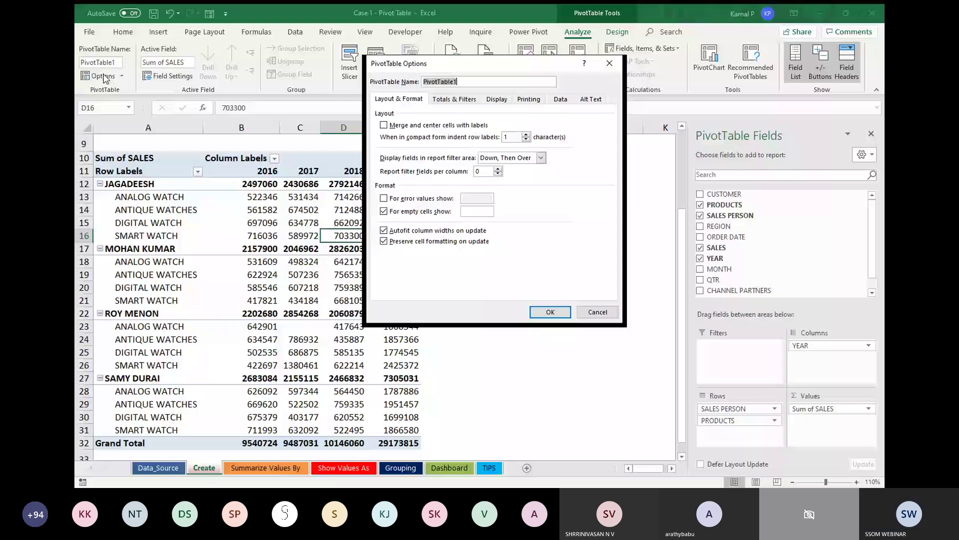
left_click(443, 98)
left_click(399, 98)
left_click(477, 211)
type("0")
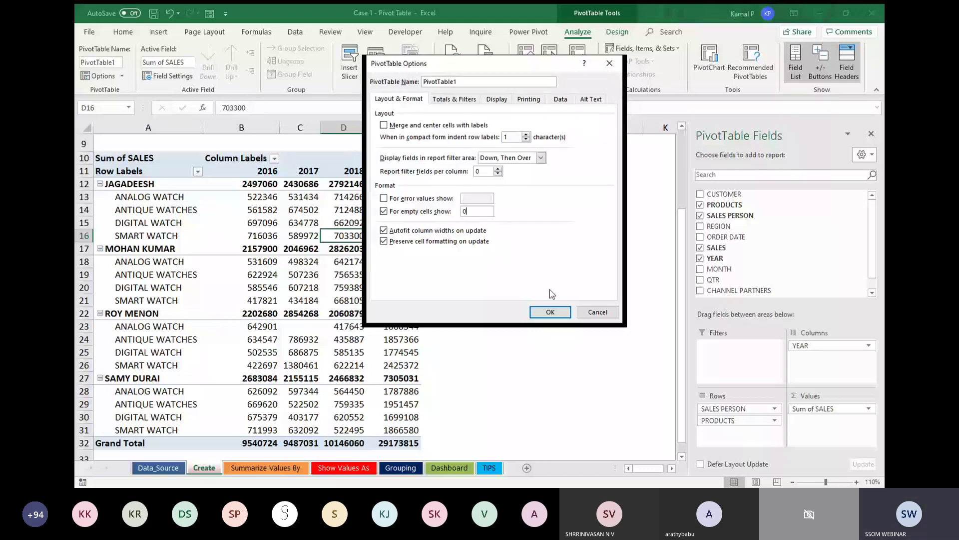
left_click(550, 311)
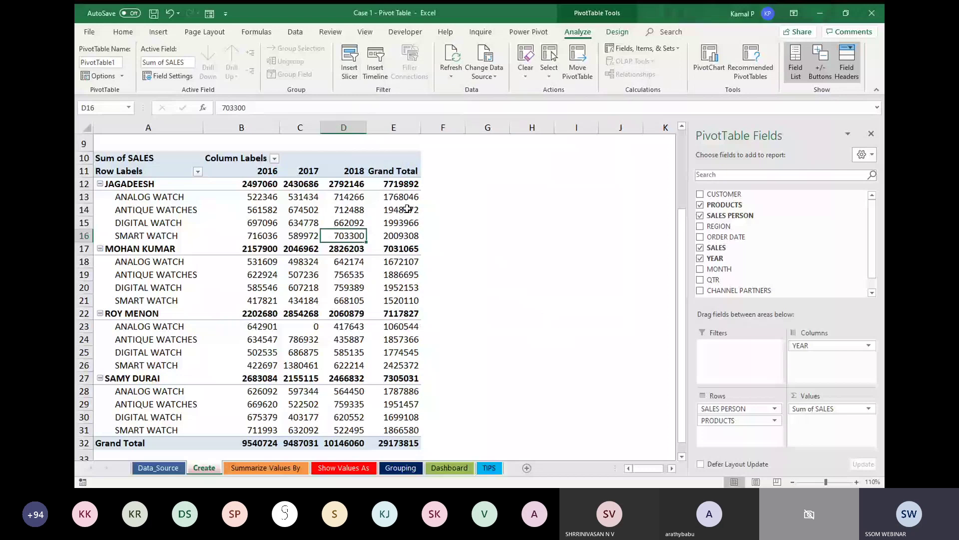
scroll(407, 209, "down", 1)
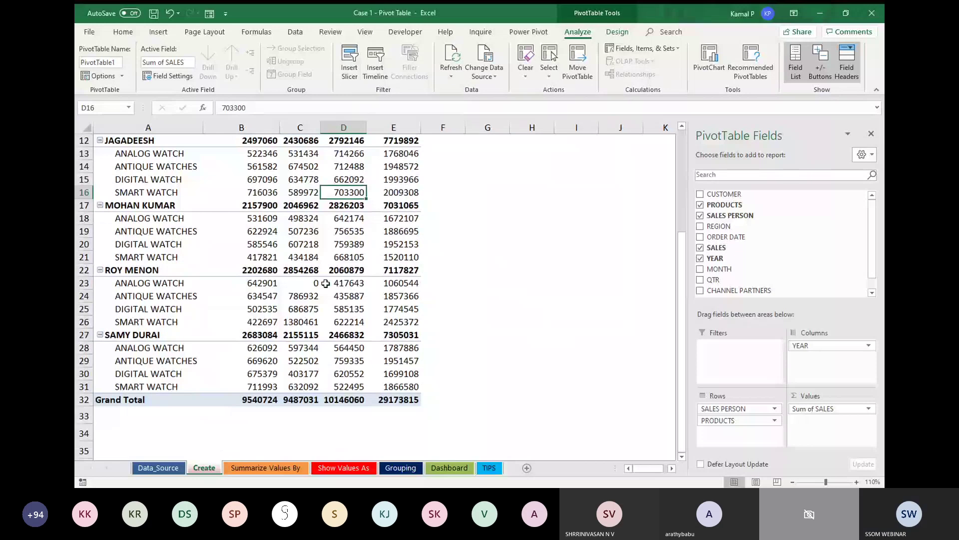
left_click(319, 283)
scroll(392, 262, "up", 1)
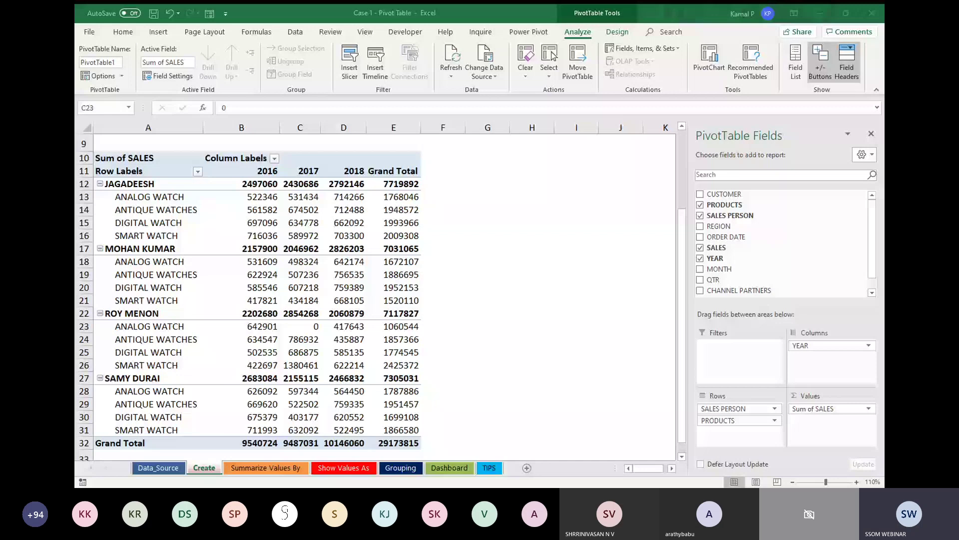
- Collapse the ribbon and add the CHANNEL PARTNERS field as a report filter of the pivot table
scroll(428, 390, "down", 2)
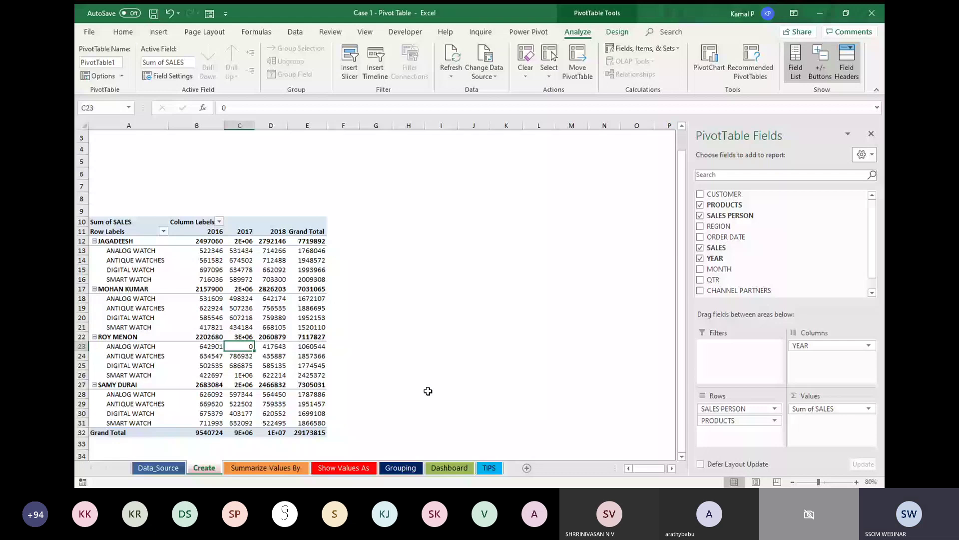
key("ctrl+F1")
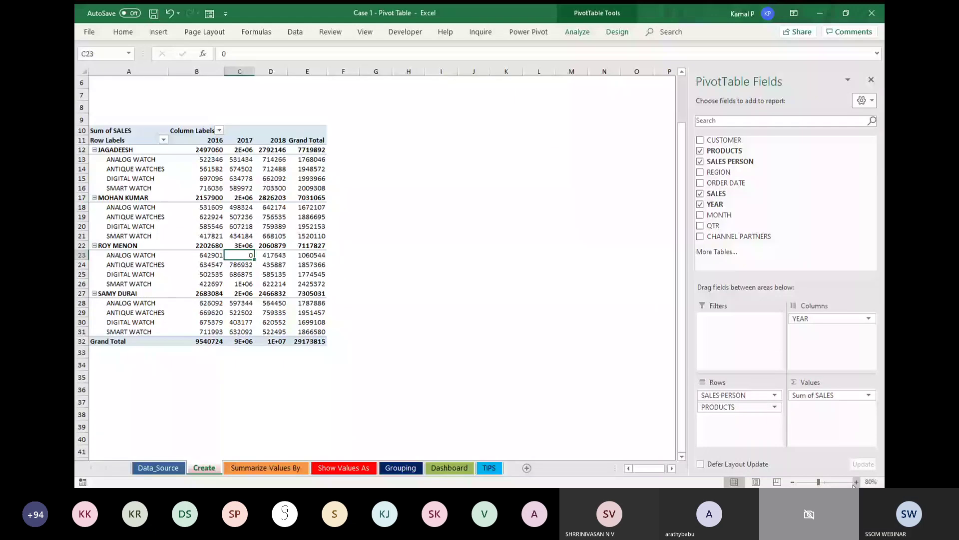
left_click(856, 482)
left_click(856, 482)
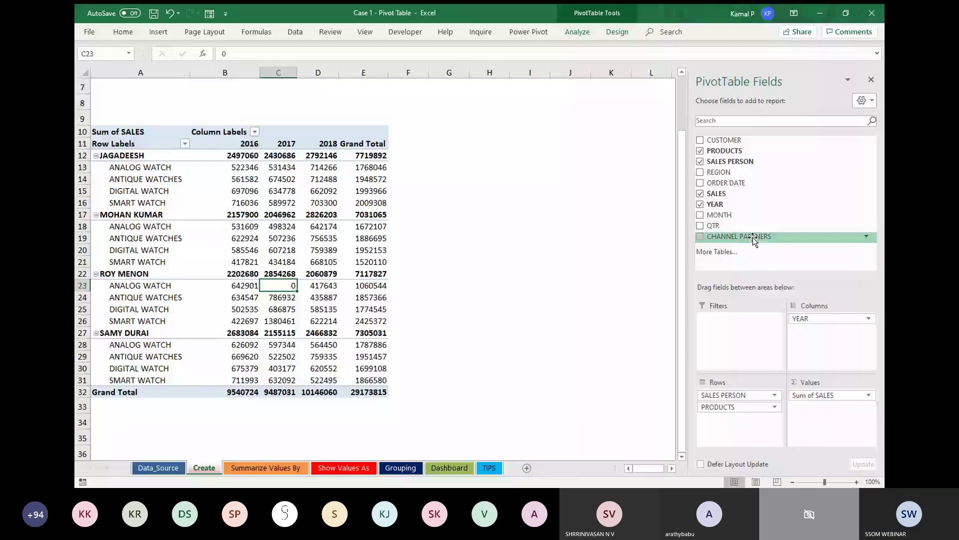
left_click_drag(753, 237, 754, 271)
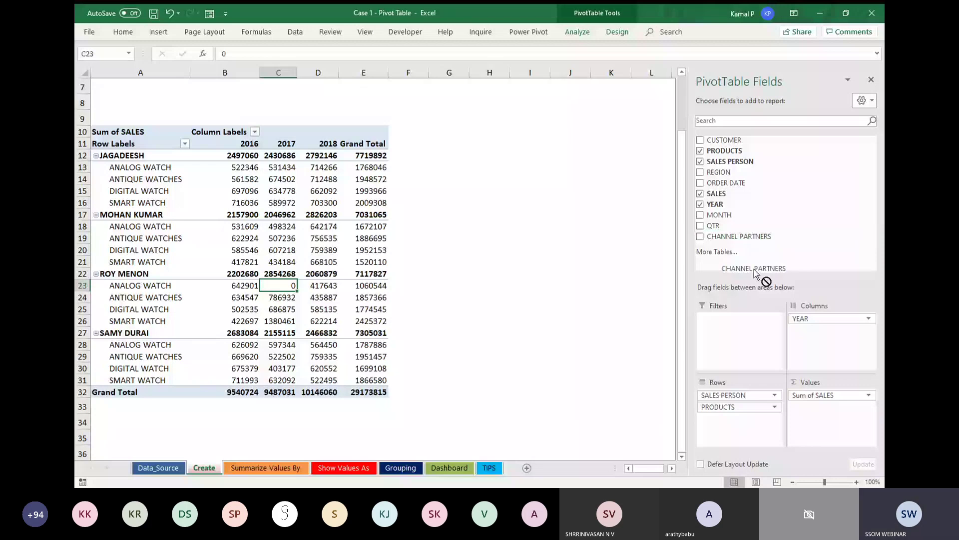
left_click_drag(755, 271, 749, 340)
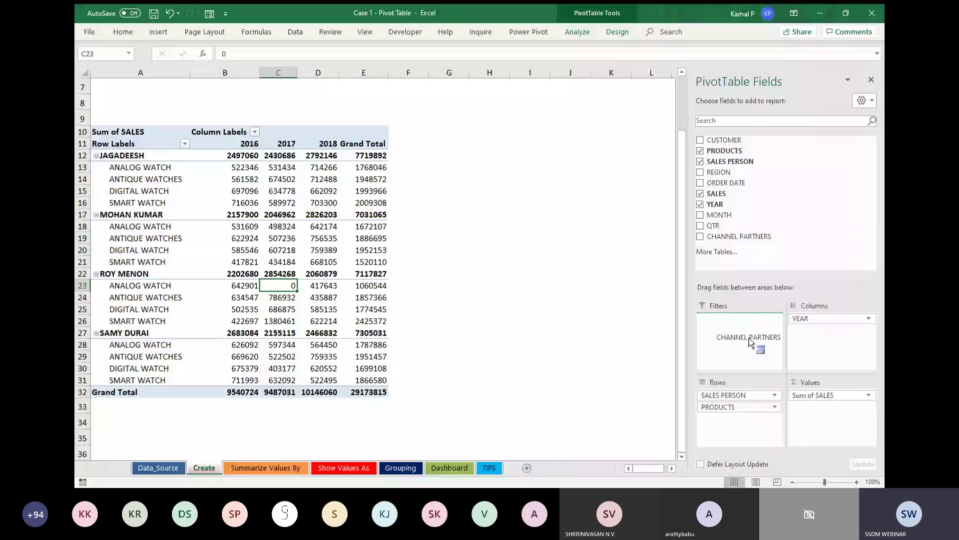
left_click_drag(749, 340, 749, 341)
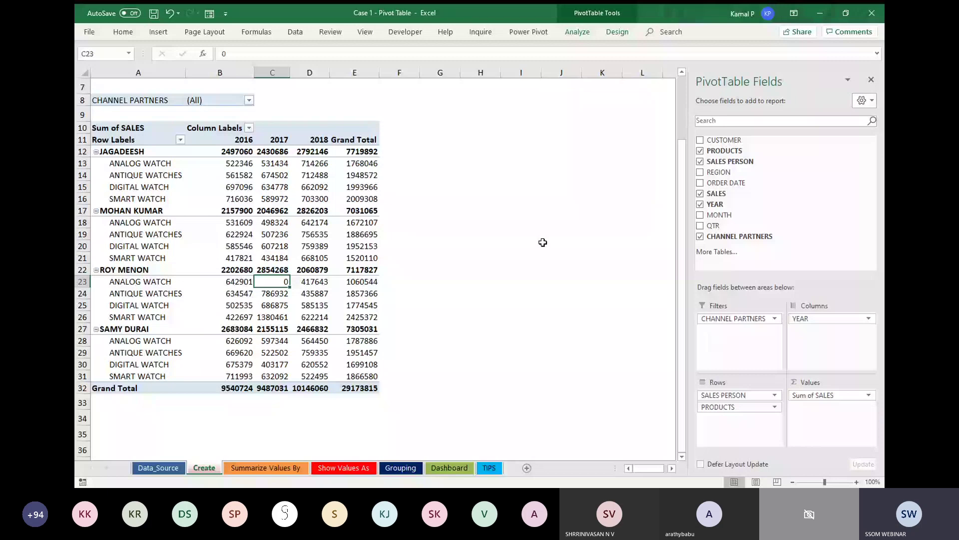
- Allow multiple items in the CHANNEL PARTNERS filter and restrict the pivot table to 420 COMMUNICATIONS
left_click(249, 101)
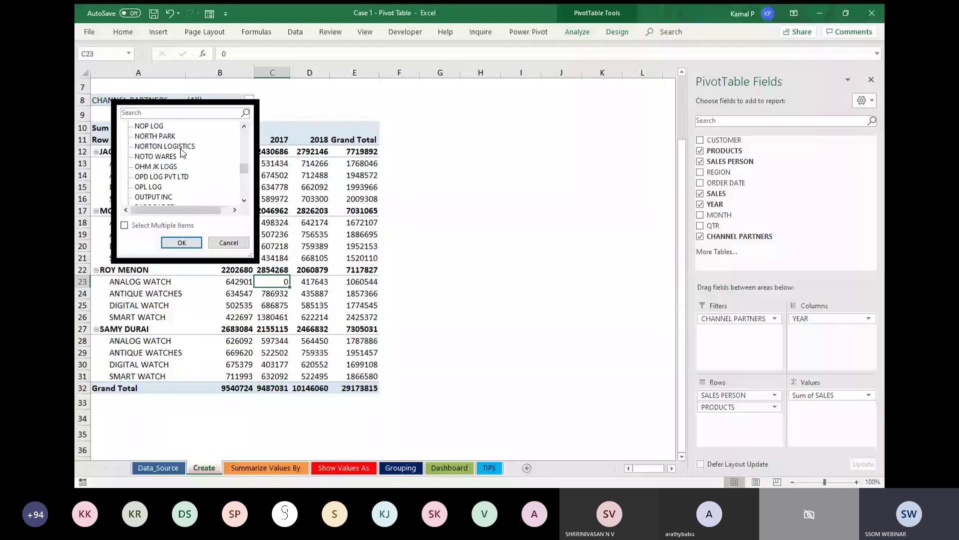
scroll(183, 152, "up", 10)
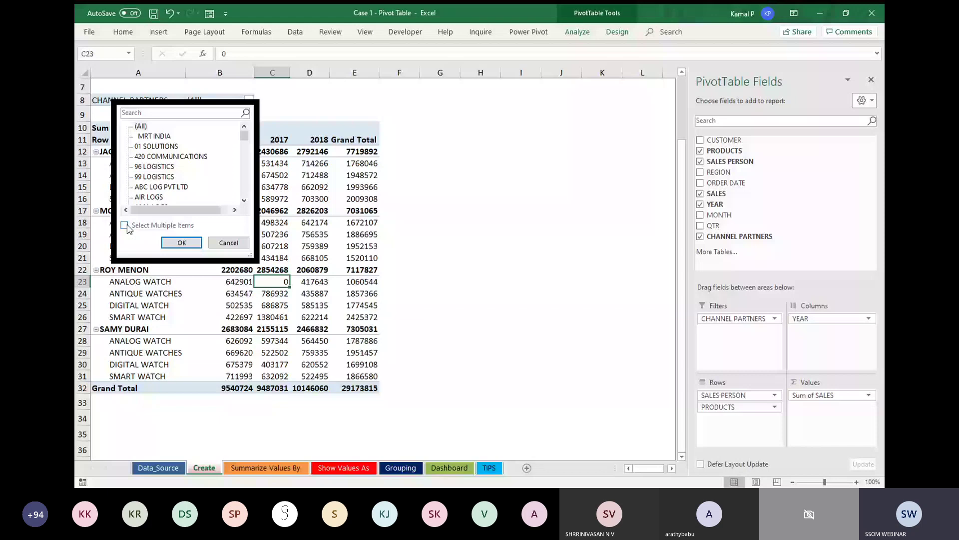
left_click(124, 225)
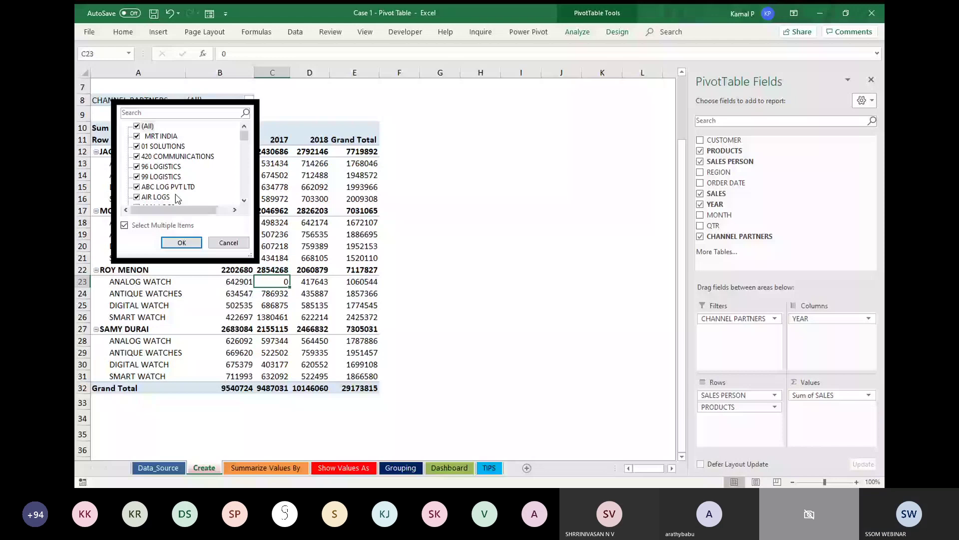
left_click(146, 126)
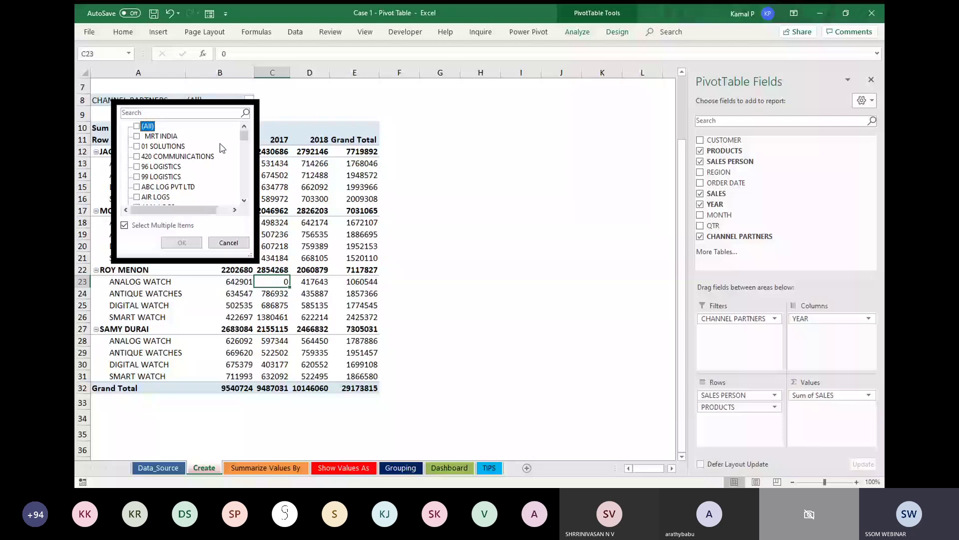
left_click(175, 156)
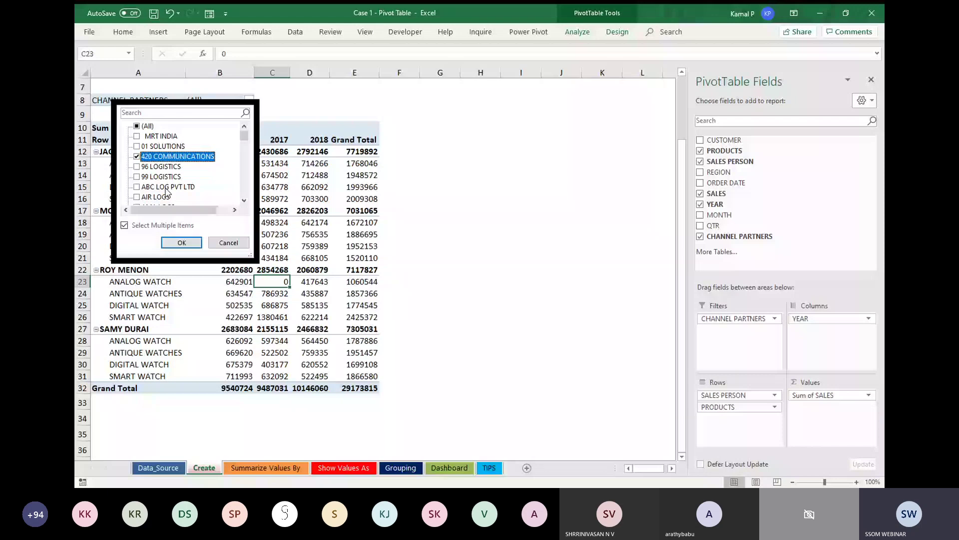
left_click(193, 245)
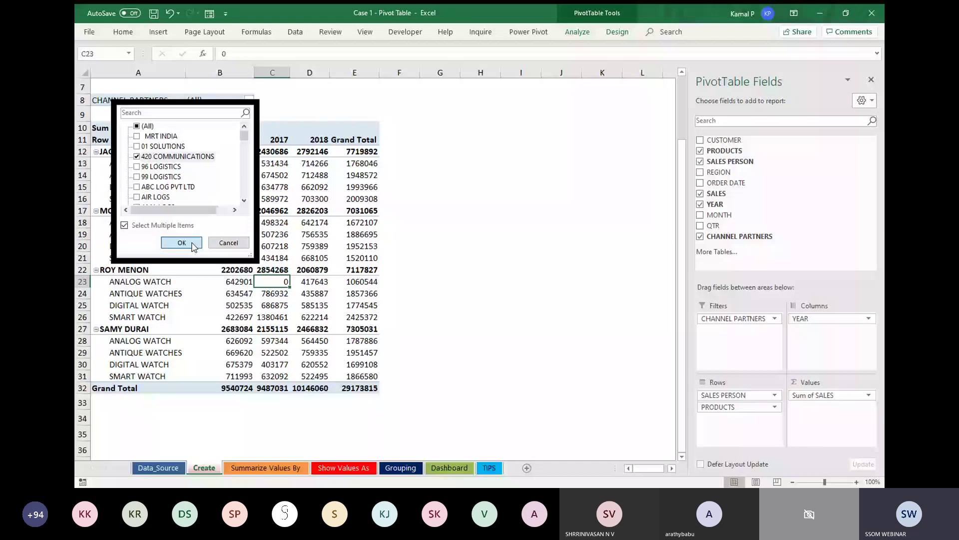
left_click(193, 245)
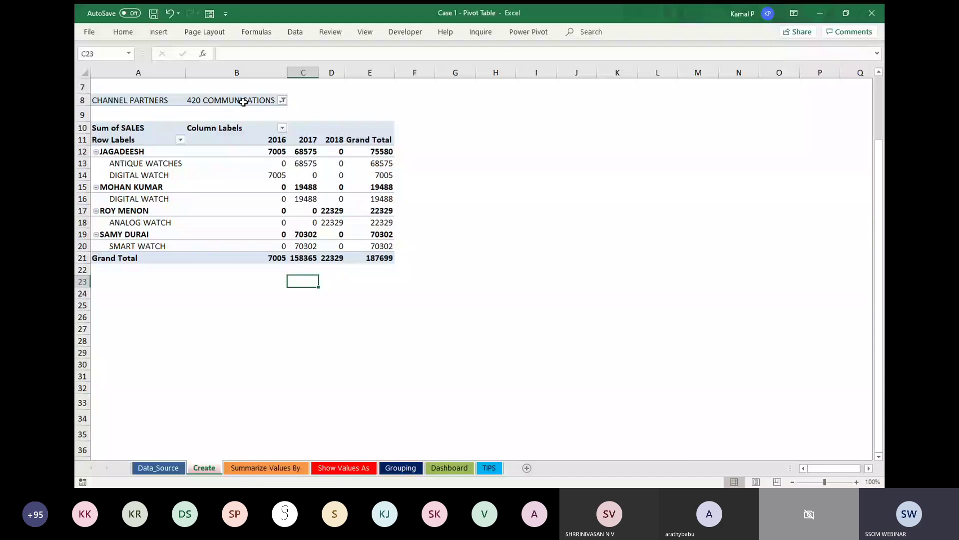
- Reset the CHANNEL PARTNERS filter to all items, and select cell H17 outside the pivot table
left_click(282, 100)
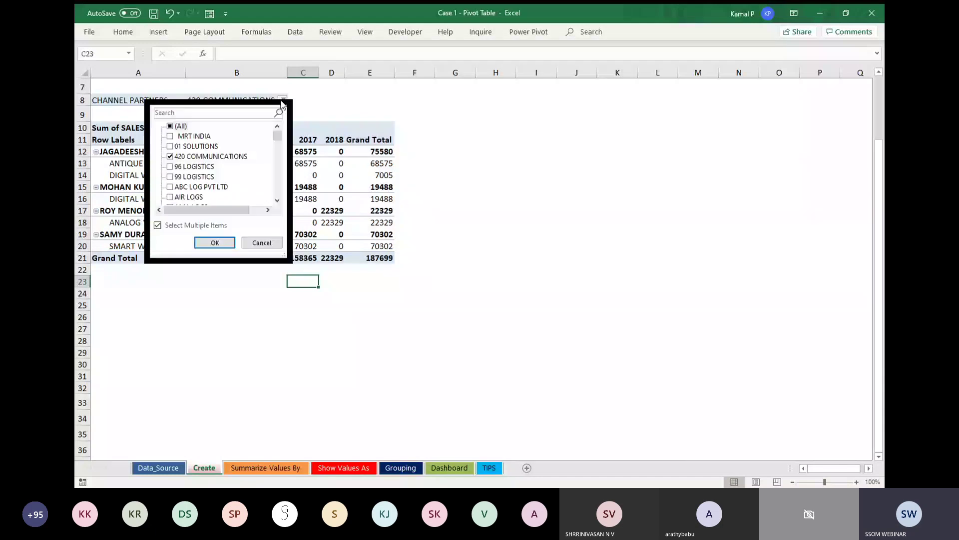
left_click(170, 126)
left_click(215, 242)
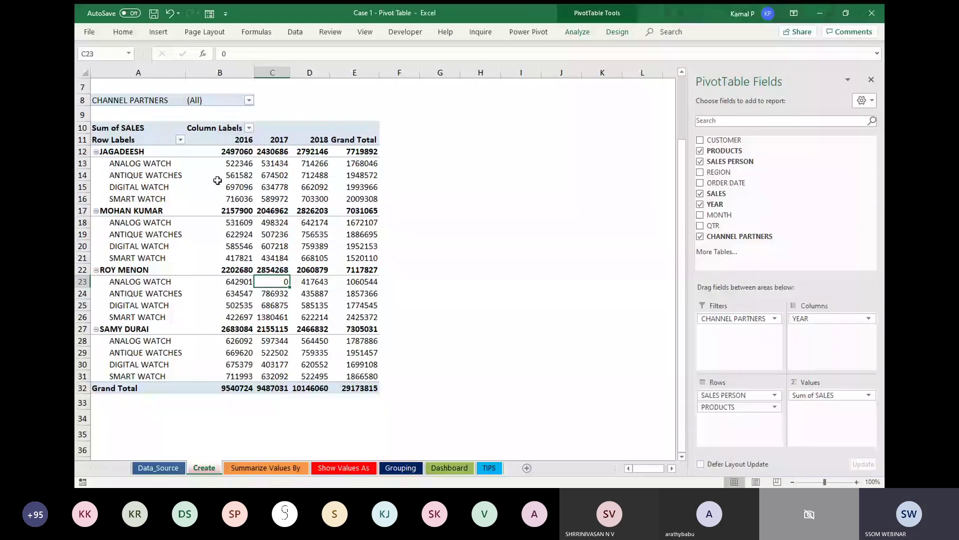
left_click(248, 178)
left_click(467, 207)
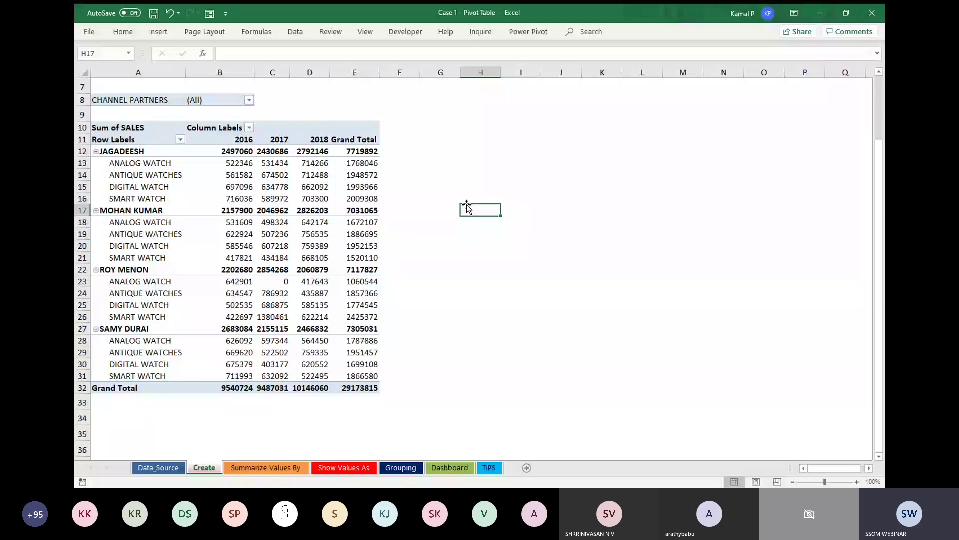
- Remove the Grand Total column from the pivot table
left_click(360, 167)
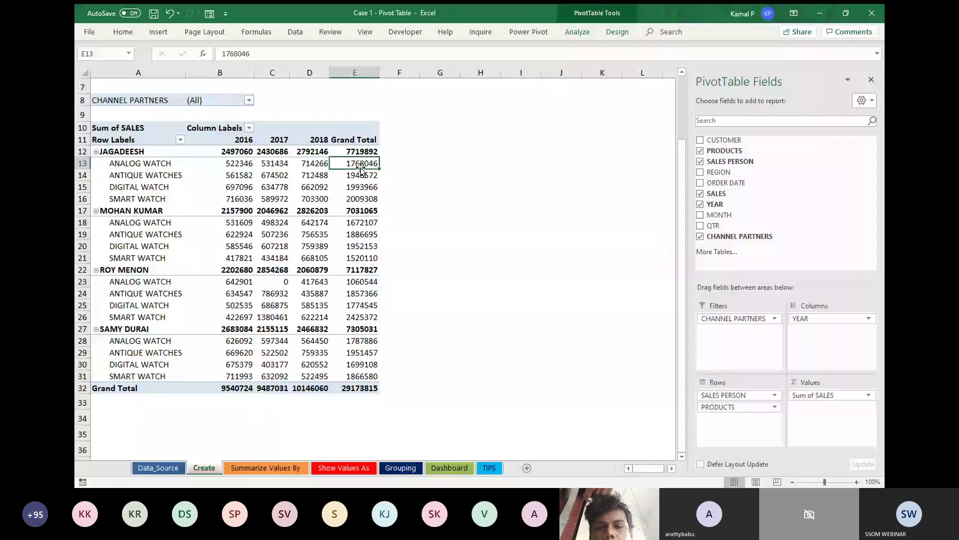
right_click(355, 144)
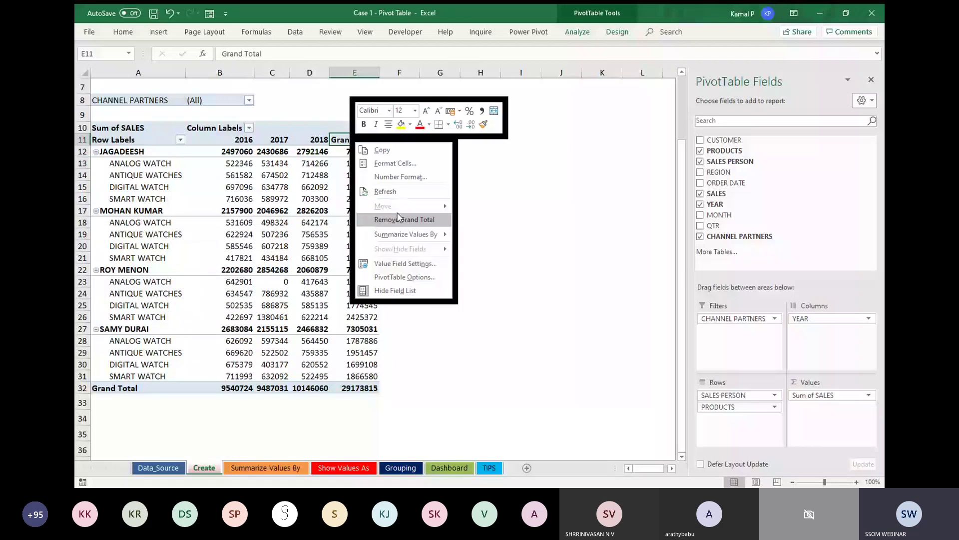
left_click(398, 218)
left_click(400, 210)
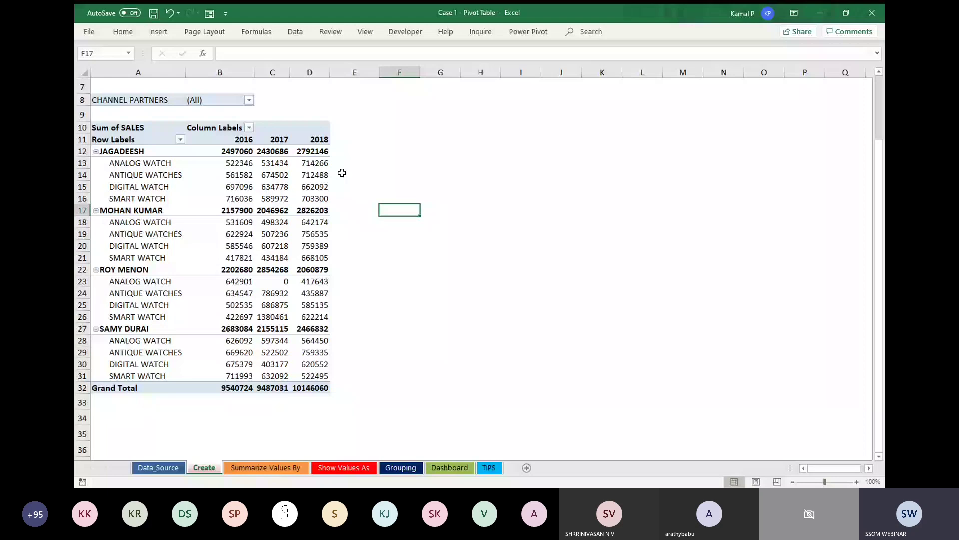
- Drill down into the 2018 sales total in cell D17 to list its source records on a new sheet
left_click(310, 151)
left_click(272, 151)
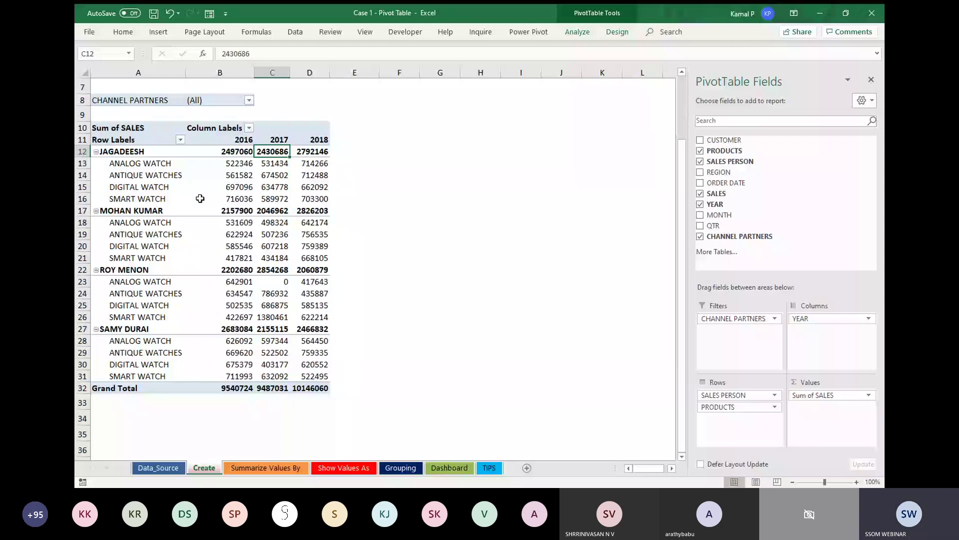
double_click(315, 210)
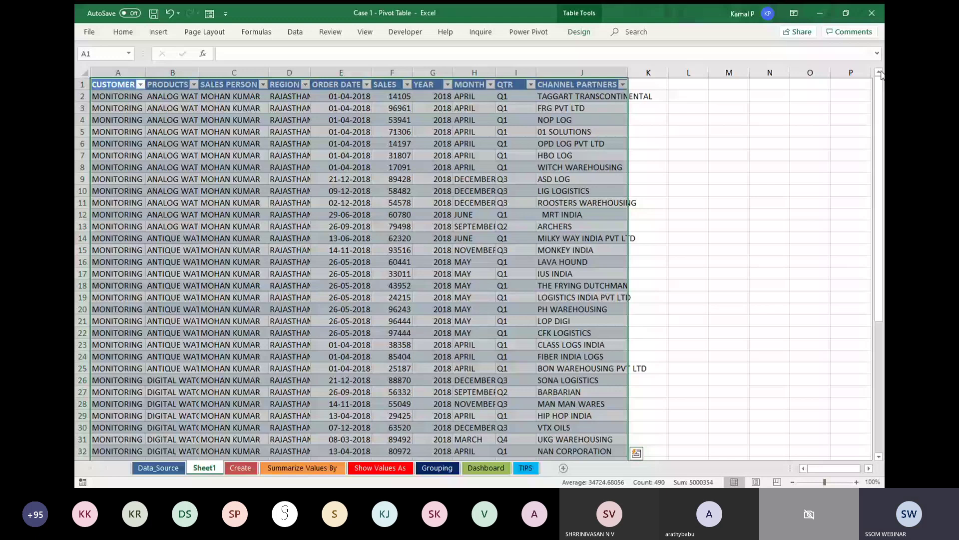
scroll(450, 260, "down", 2)
- Delete the drill-down sheet Sheet1 and confirm the deletion
right_click(204, 467)
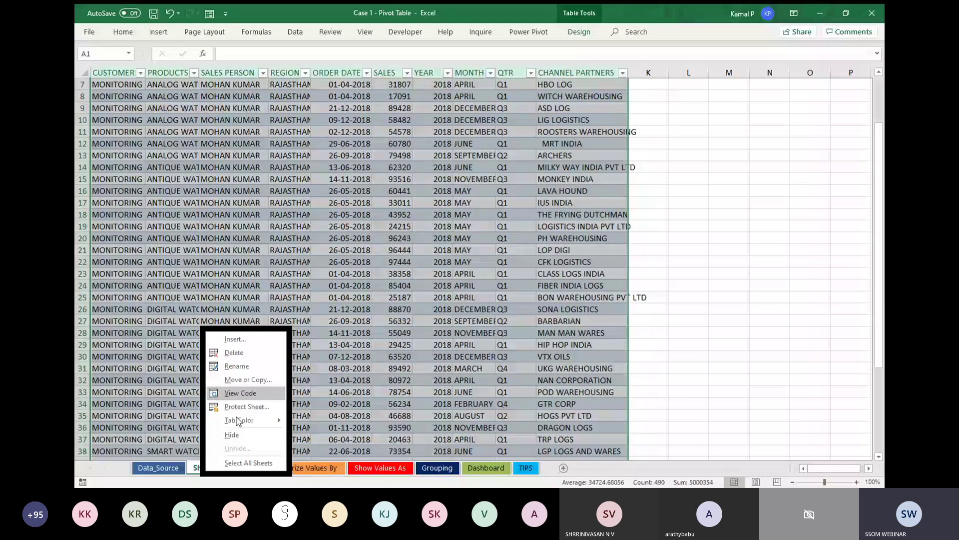
left_click(233, 353)
key("Return")
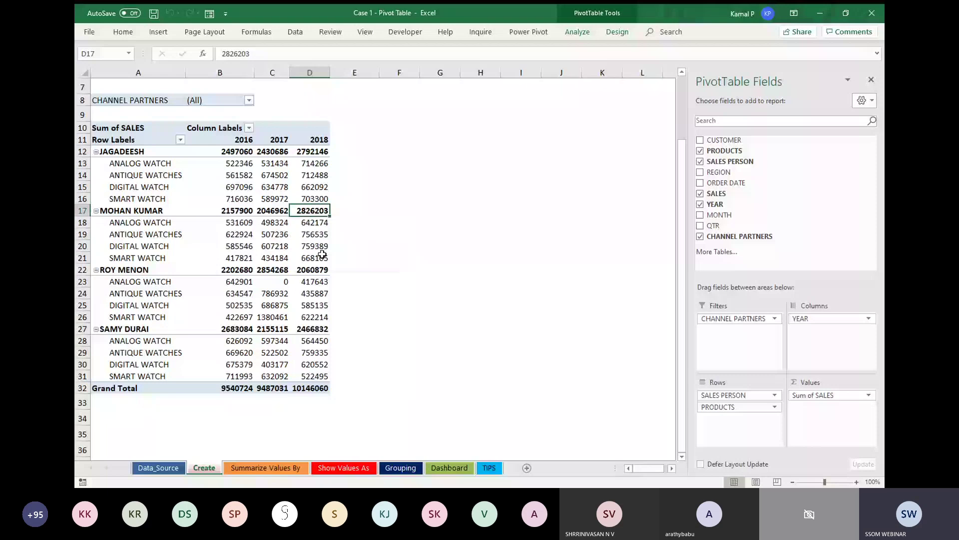
- Show all pivot table subtotals at the bottom of each group, and select cell E18 outside the table
left_click(622, 38)
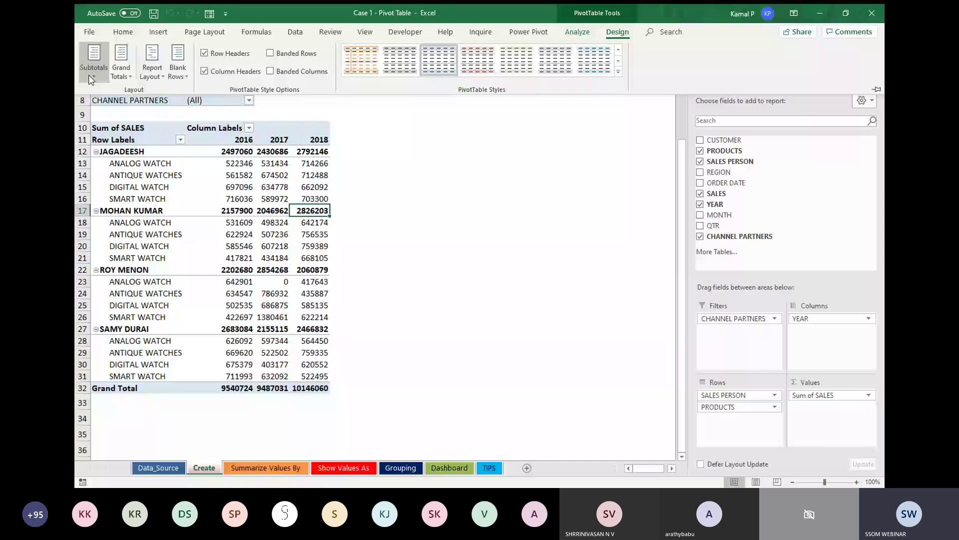
left_click(92, 78)
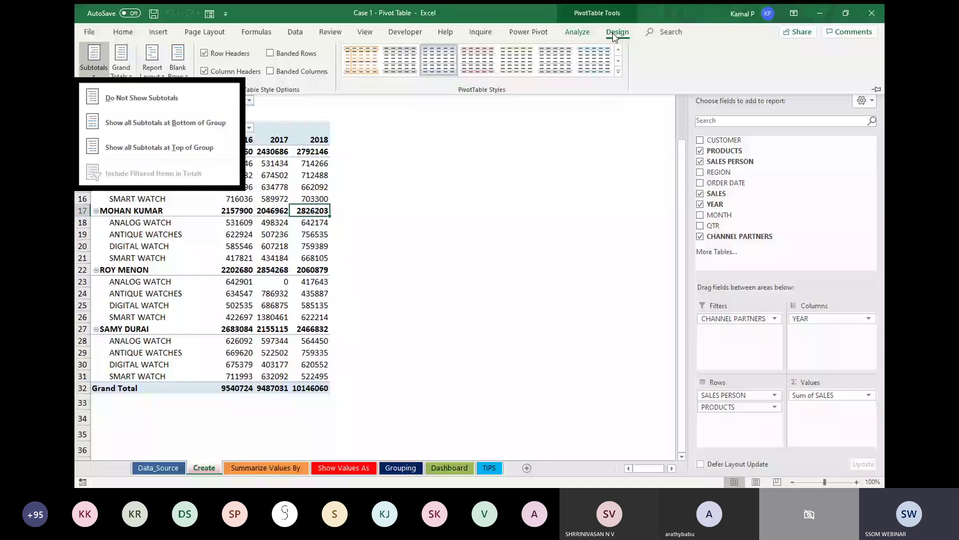
left_click(92, 77)
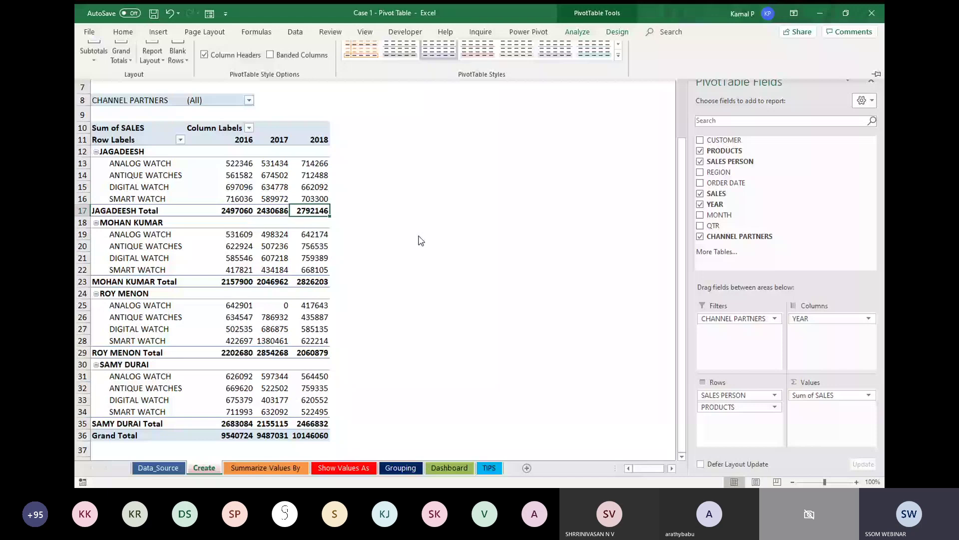
left_click(355, 222)
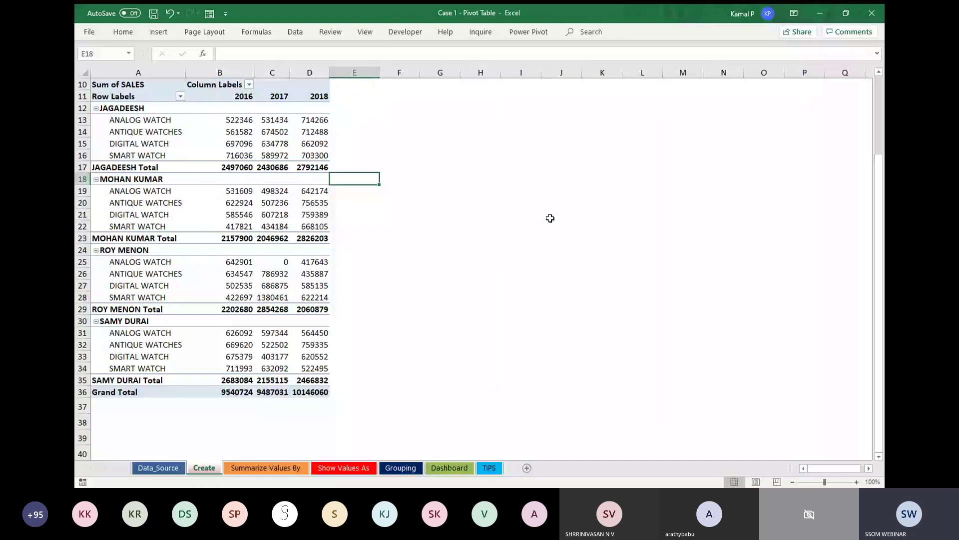
scroll(550, 218, "up", 1)
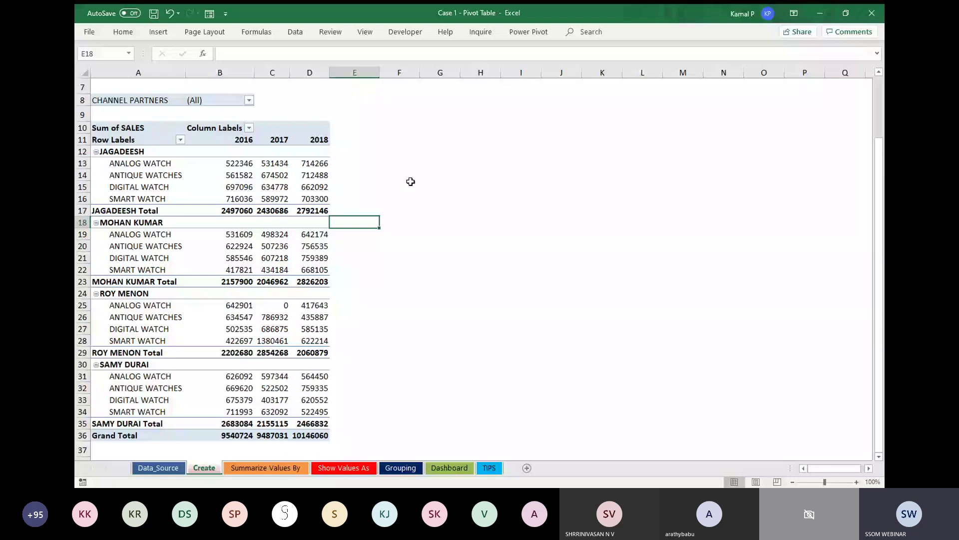
- Select cell D15 in the pivot table and create a pivot chart from it on a separate chart sheet
key("Left")
key("Up")
key("Up")
key("Up")
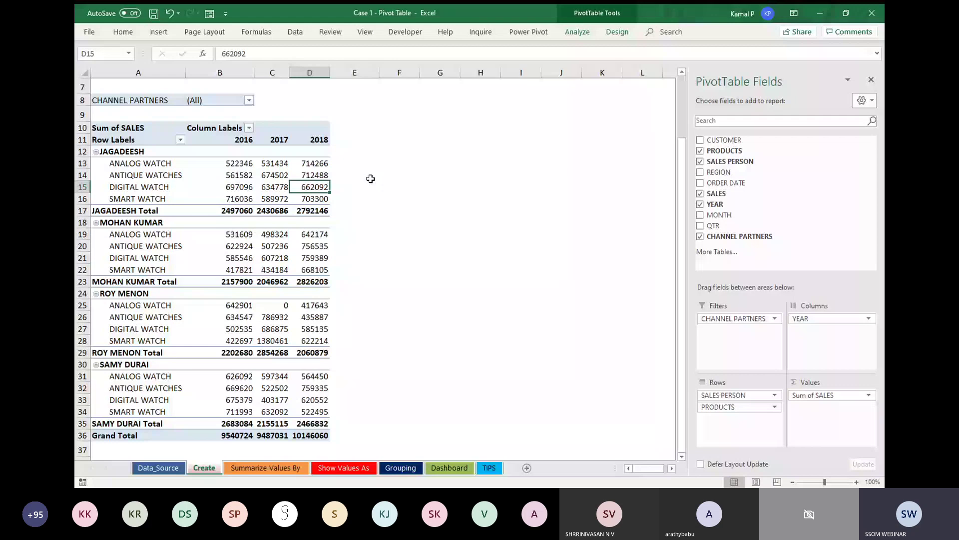
key("F11")
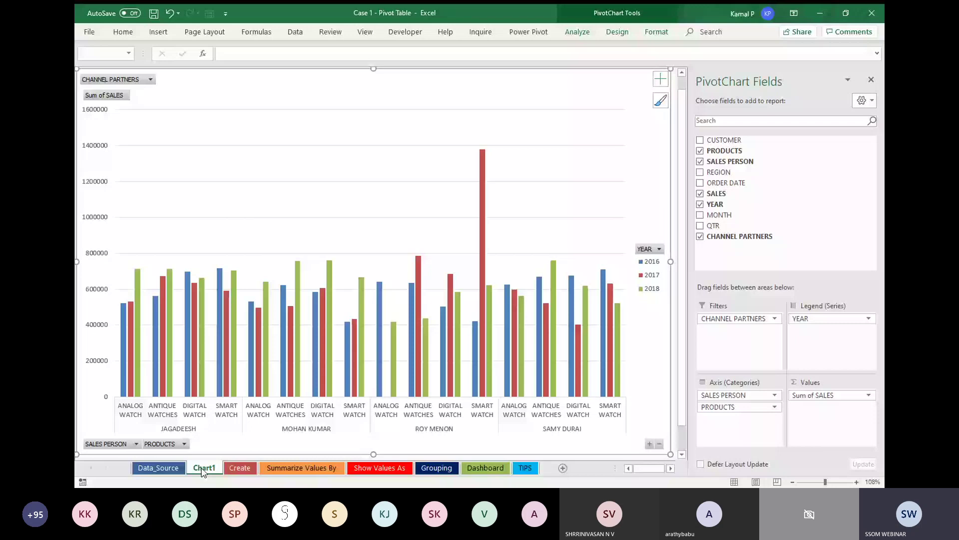
- Delete the Chart1 sheet and confirm the deletion
key("alt+h")
key("d")
key("s")
left_click(456, 281)
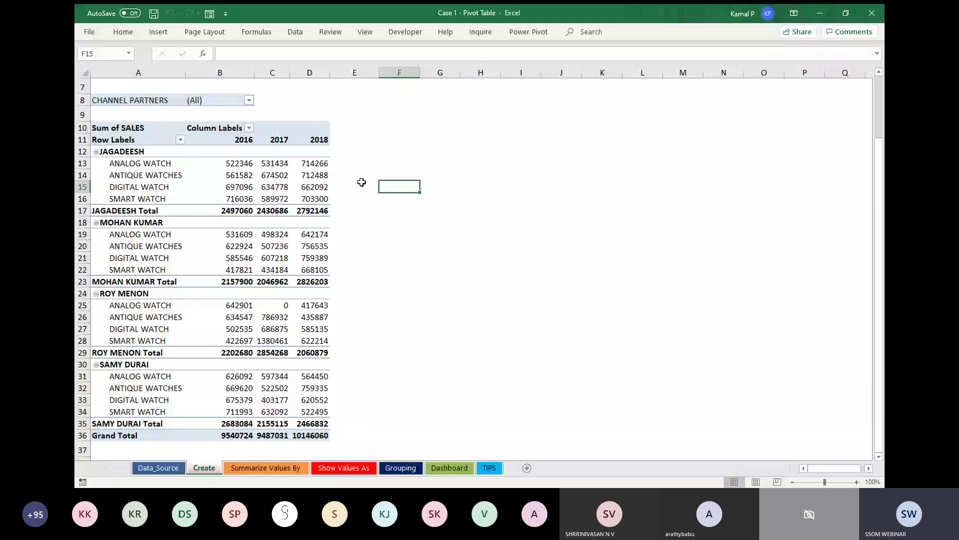
left_click(367, 164)
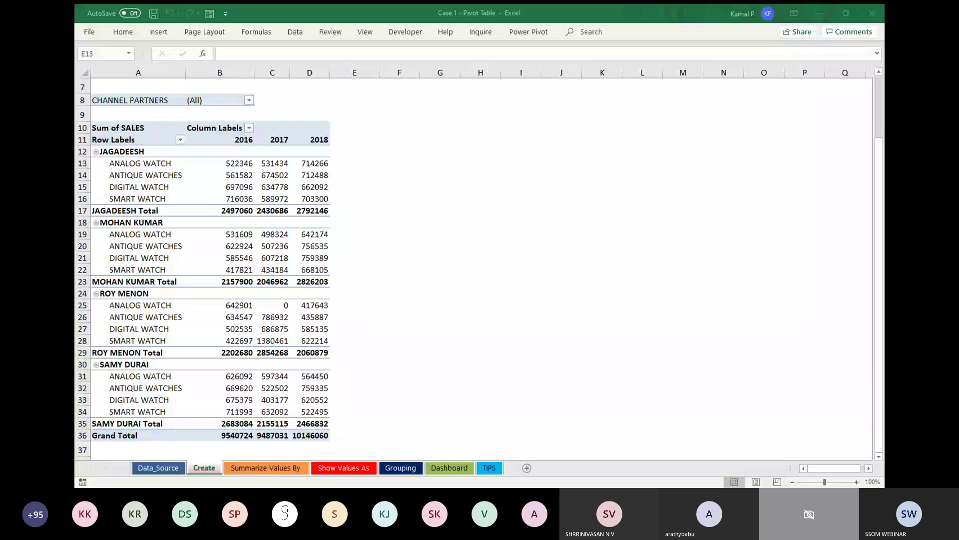
key("alt+Tab")
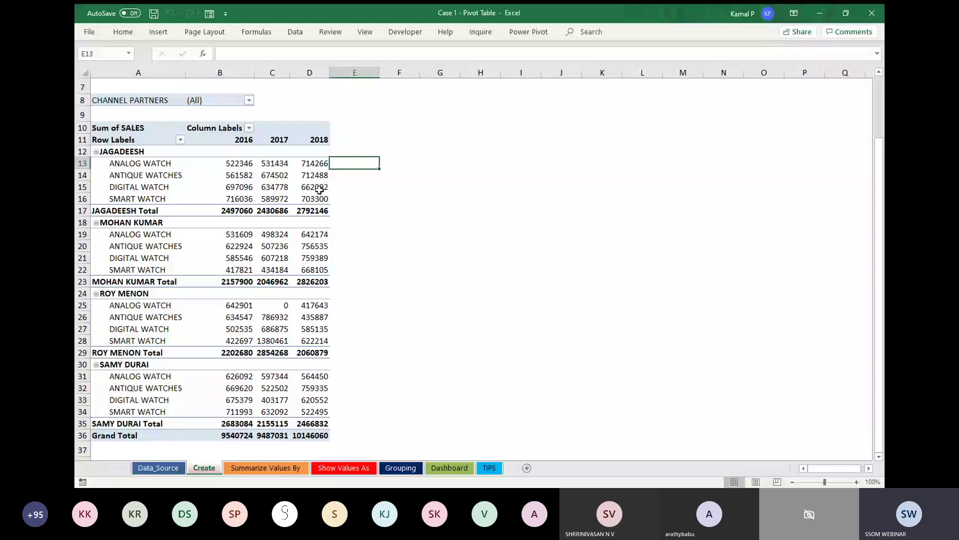
left_click(319, 189)
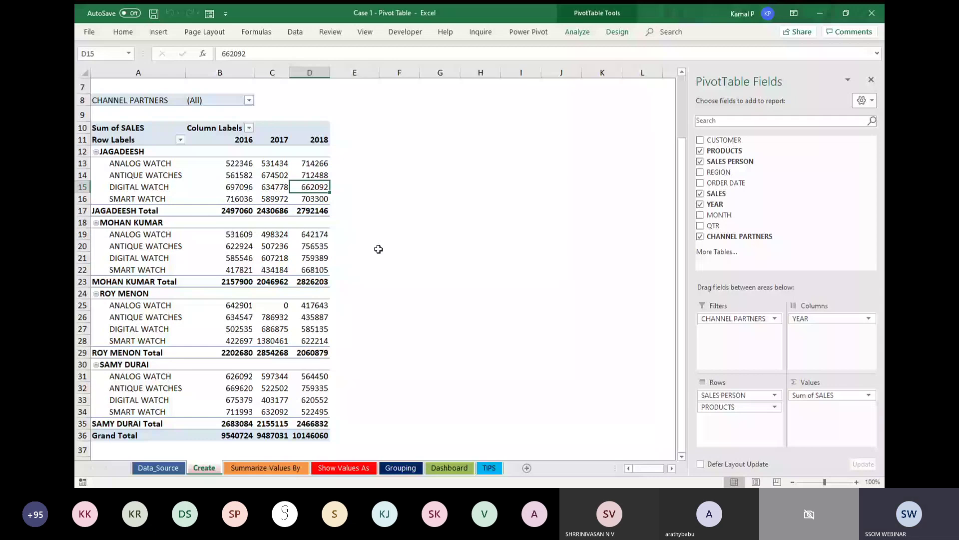
key("Down")
key("Down")
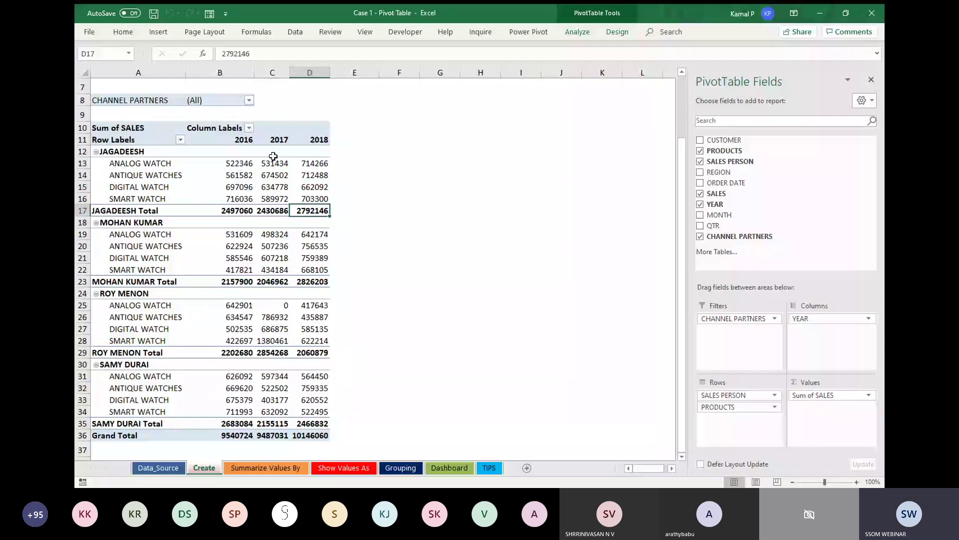
key("Up")
key("Up")
key("Up")
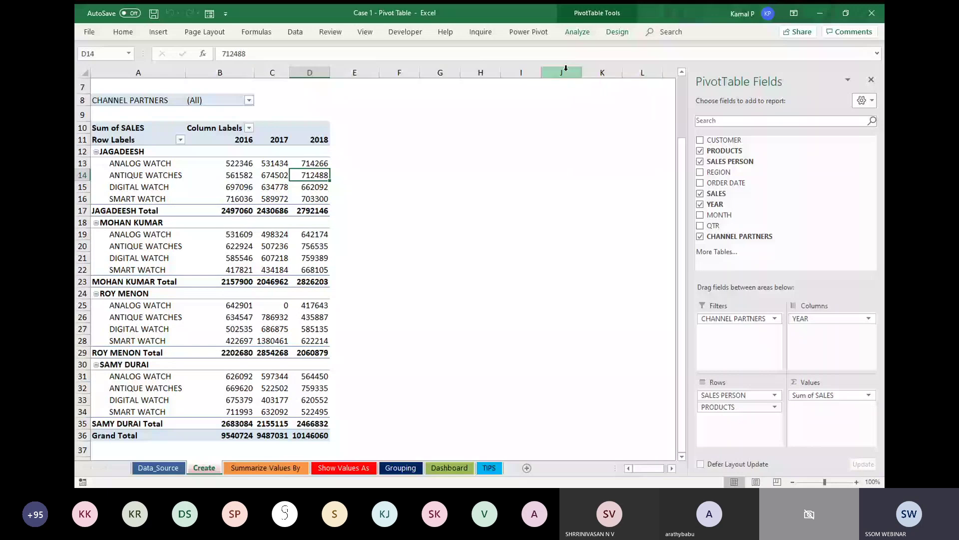
left_click(617, 32)
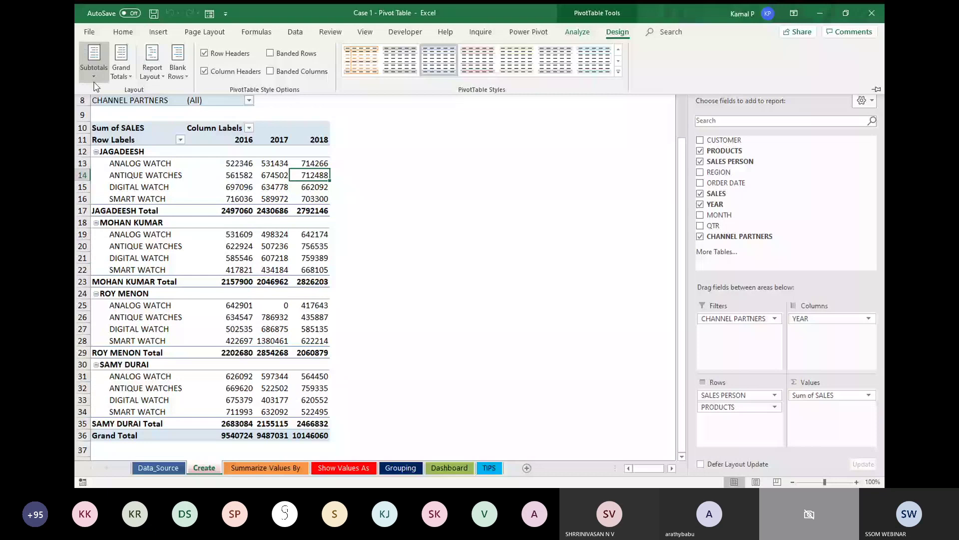
left_click(97, 87)
left_click(273, 186)
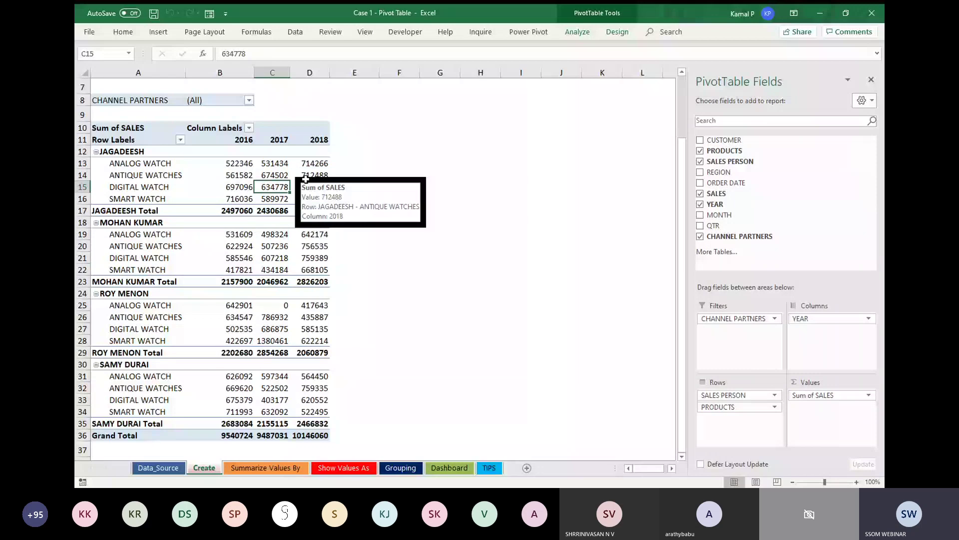
left_click(306, 177)
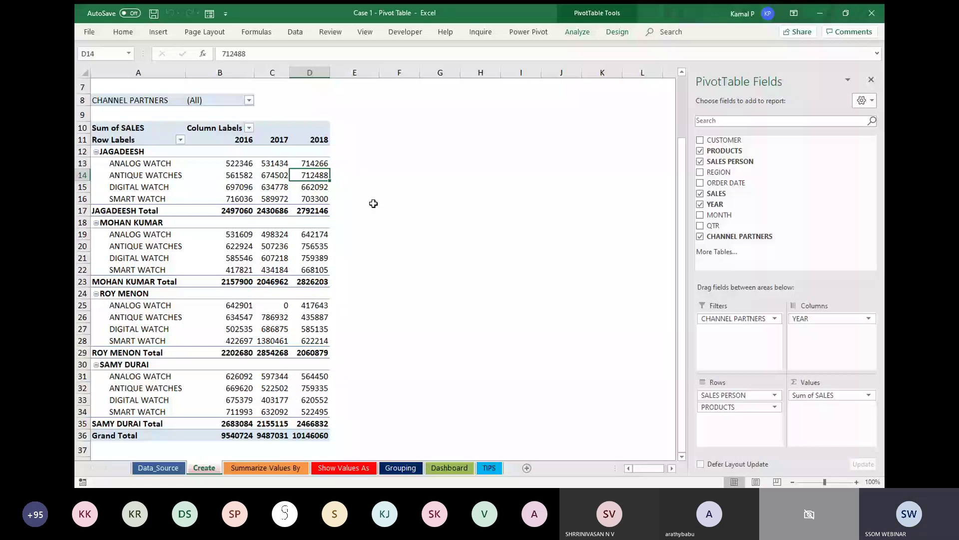
key("alt+Tab")
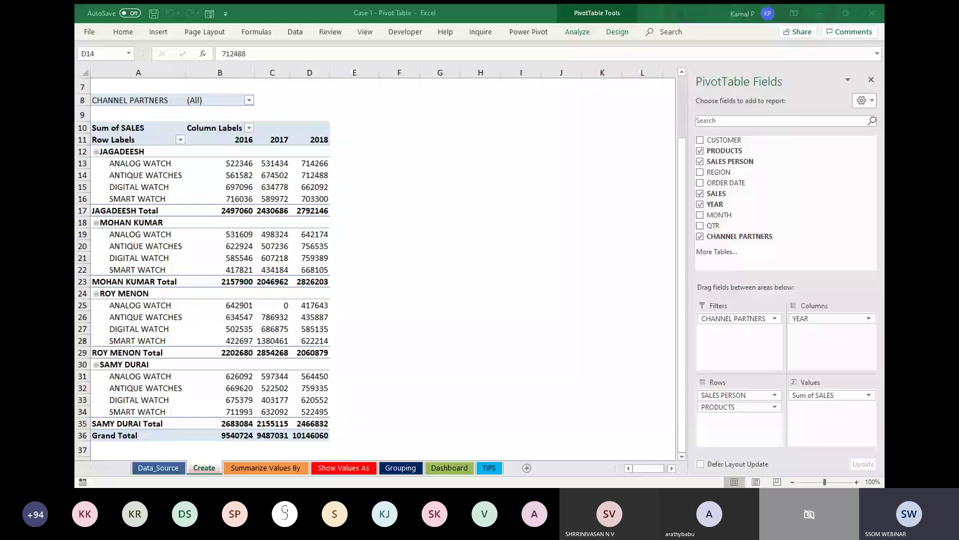
- Insert a line sparkline in cell E13 using B13:D13 as its data range, with the ribbon expanded
left_click(375, 167)
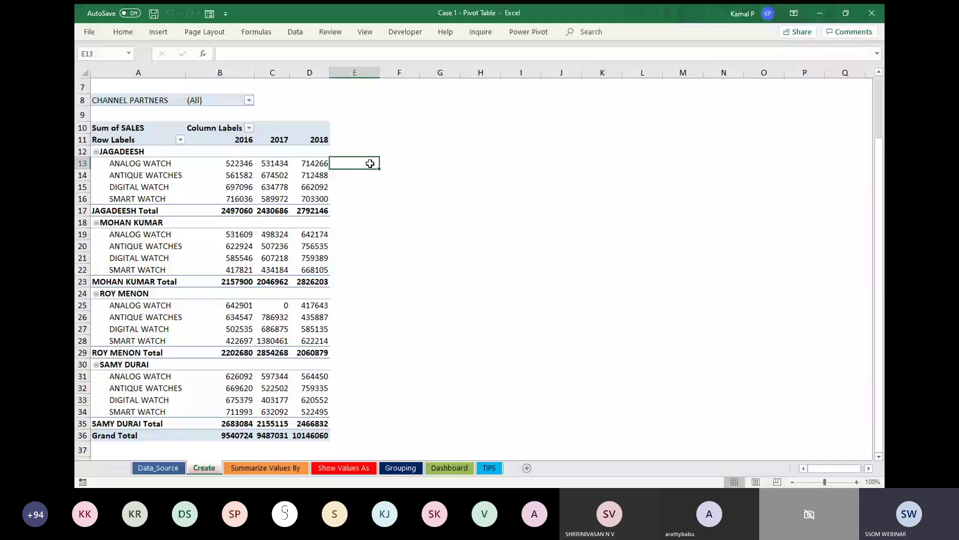
key("ctrl+F1")
left_click(792, 482)
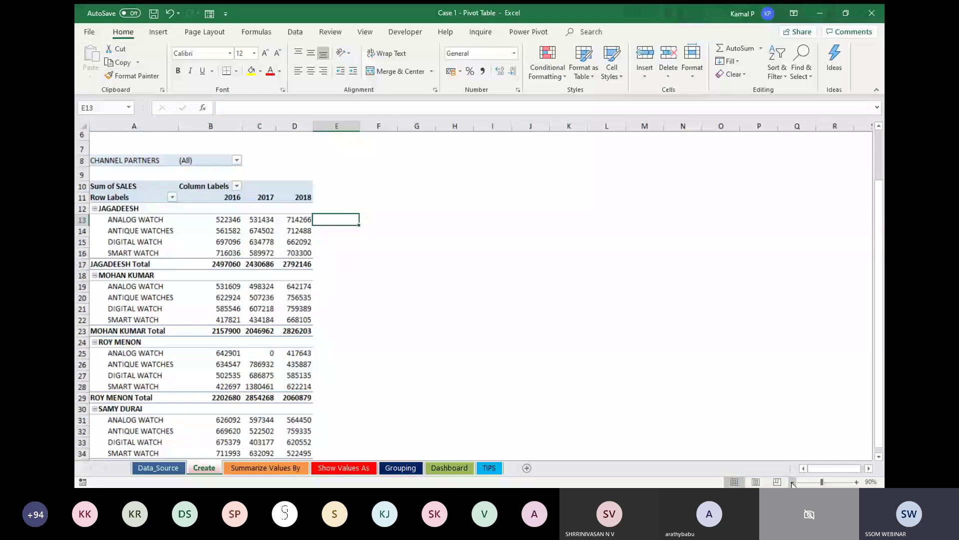
left_click(158, 32)
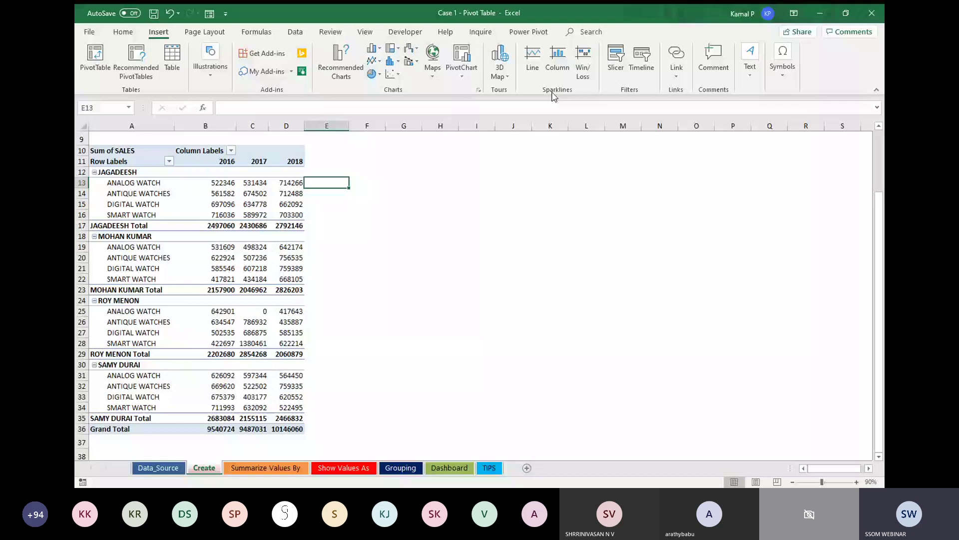
left_click(533, 72)
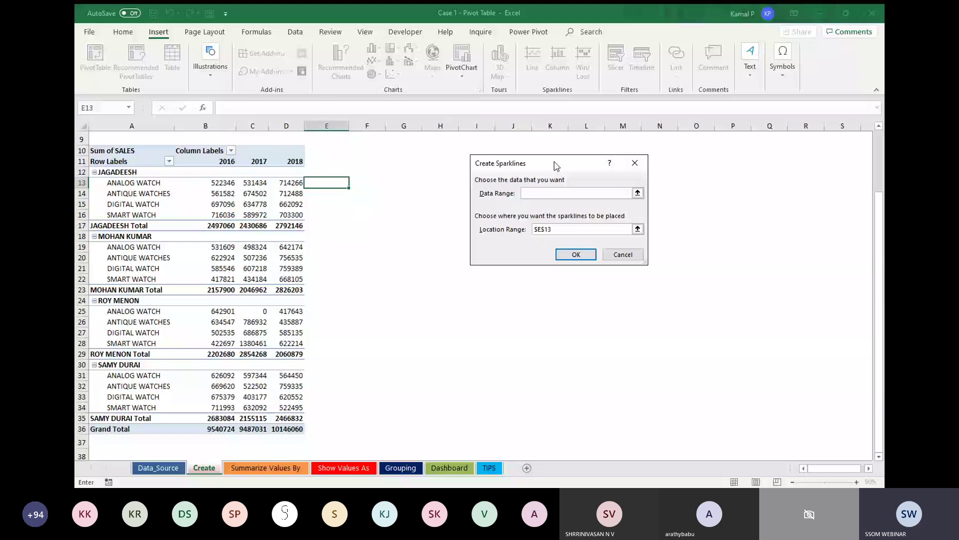
left_click(637, 193)
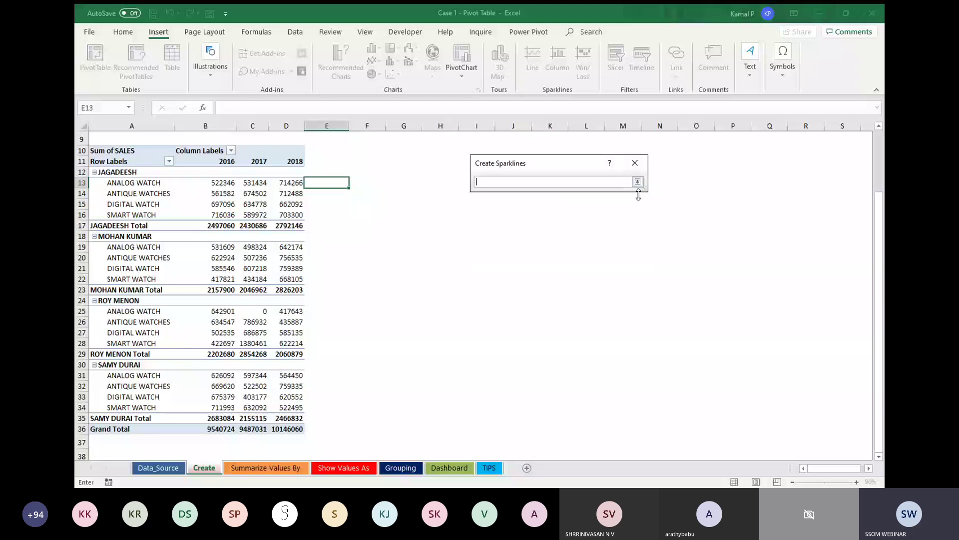
left_click_drag(215, 183, 286, 184)
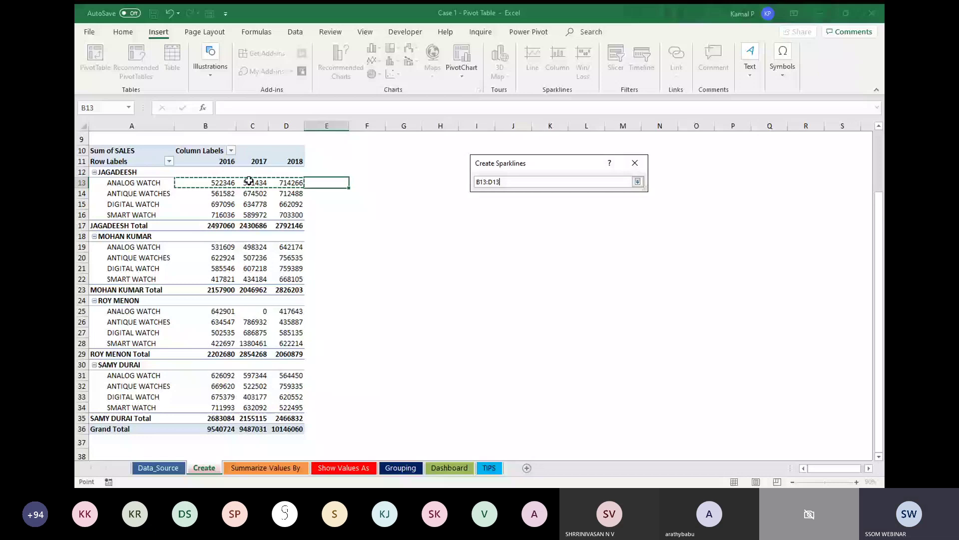
key("Return")
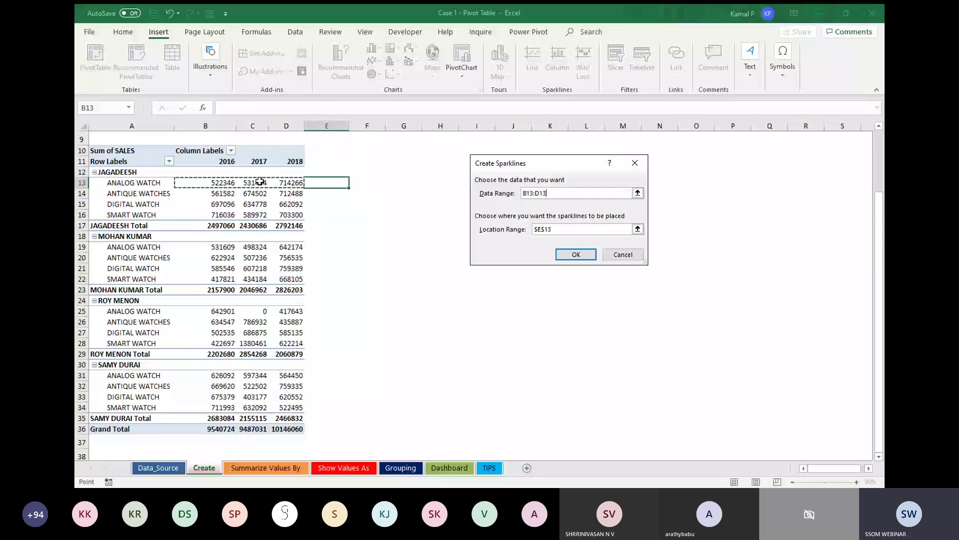